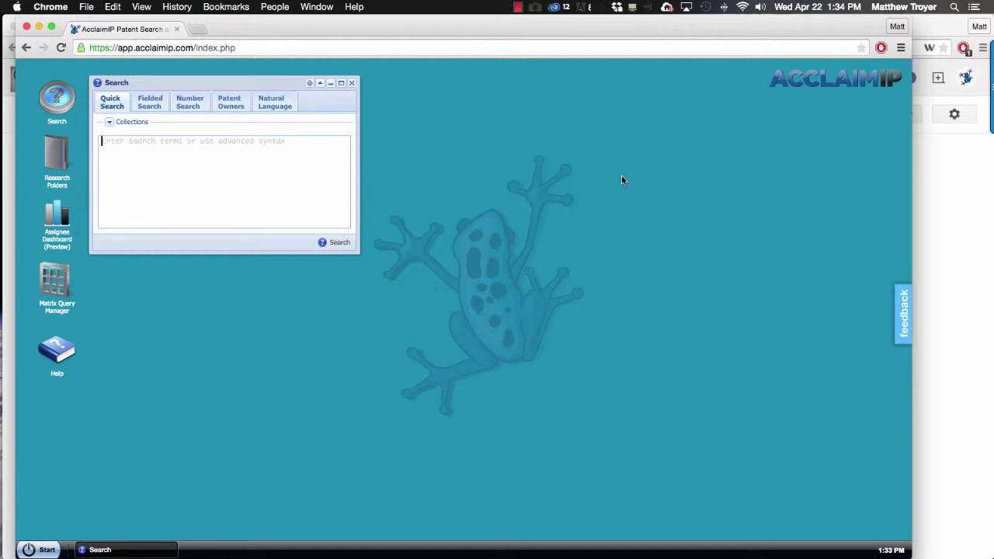
Quick-search the exact phrase "electronic cigarette", returning 1417 results
{"action": "left_click", "coordinate": [160, 166]}
{"action": "type", "text": "\"e"}
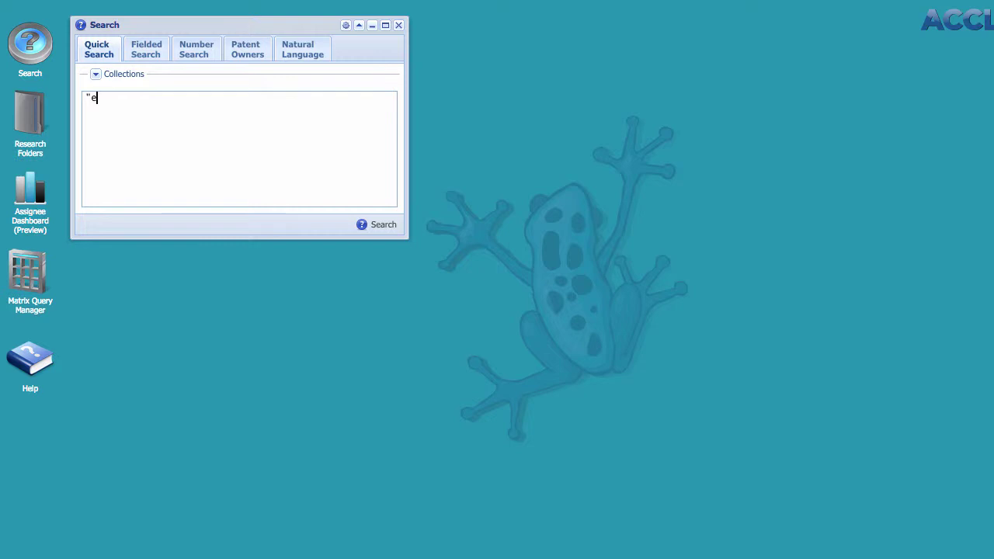
{"action": "type", "text": "lectronic cigarett"}
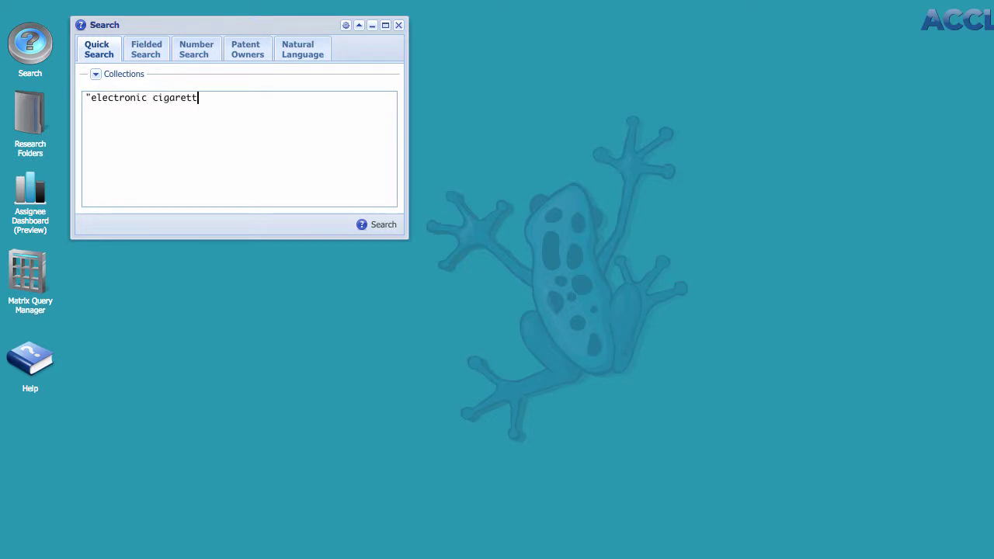
{"action": "type", "text": "e\""}
{"action": "left_click", "coordinate": [383, 225]}
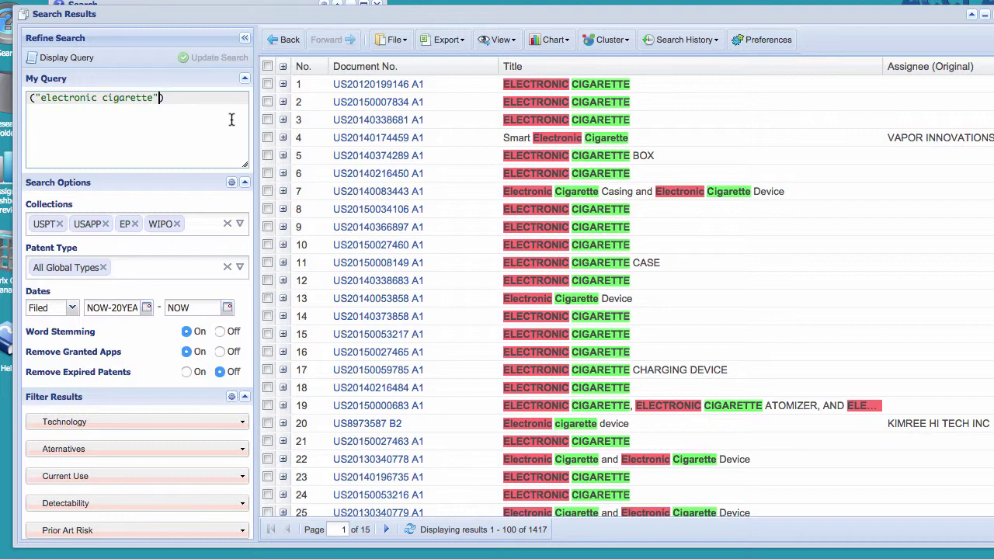
Add OR "e-cigarette" OR ecigarette on new query lines and rerun, giving 1505 results
{"action": "type", "text": "OR"}
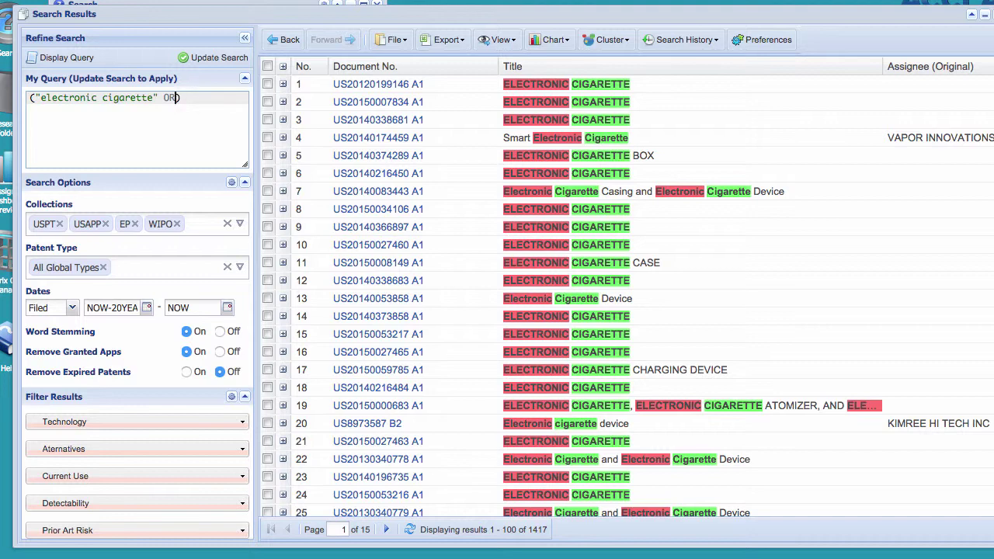
{"action": "key", "text": "Return"}
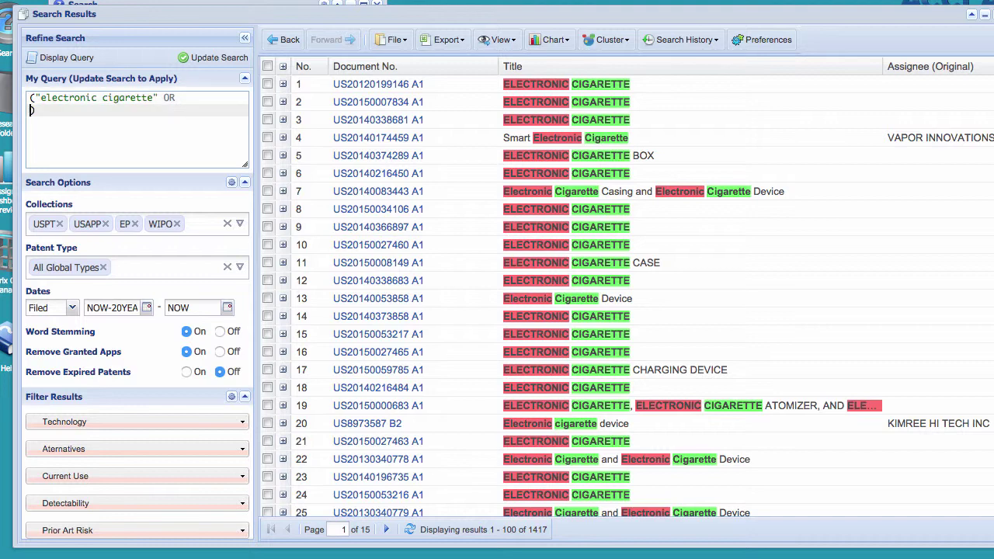
{"action": "type", "text": "\"e-cigarette OR"}
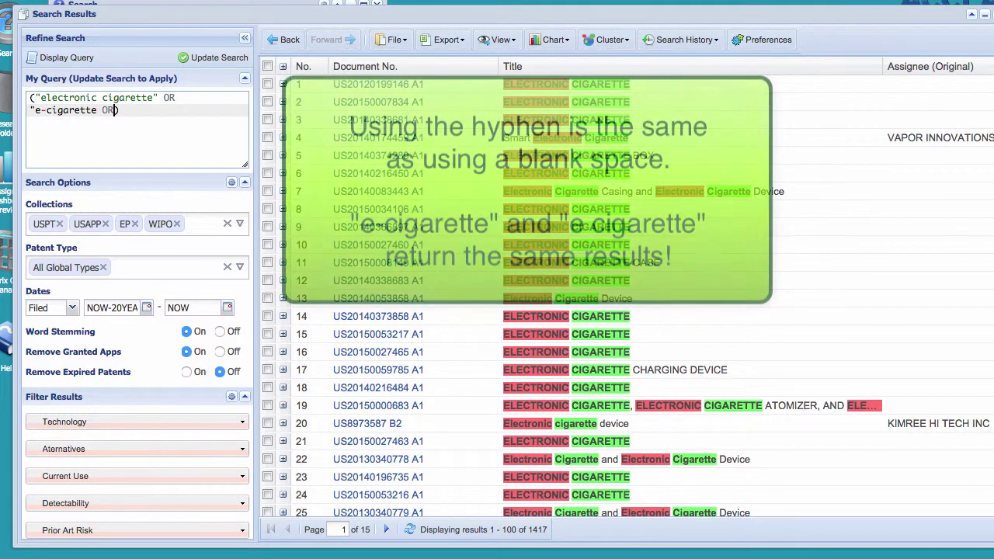
{"action": "key", "text": "Return"}
{"action": "type", "text": "ecigaree"}
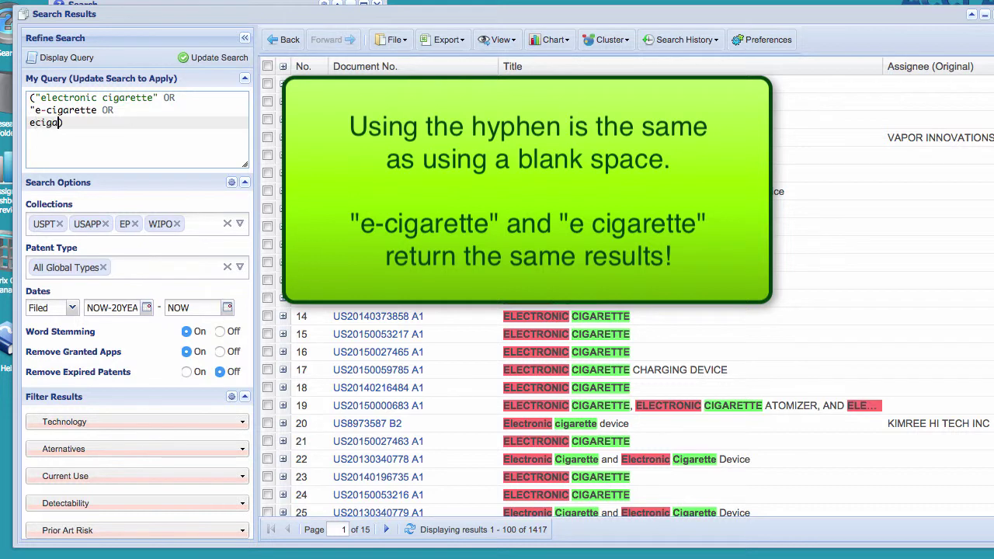
{"action": "key", "text": "BackSpace"}
{"action": "key", "text": "BackSpace"}
{"action": "type", "text": "ette"}
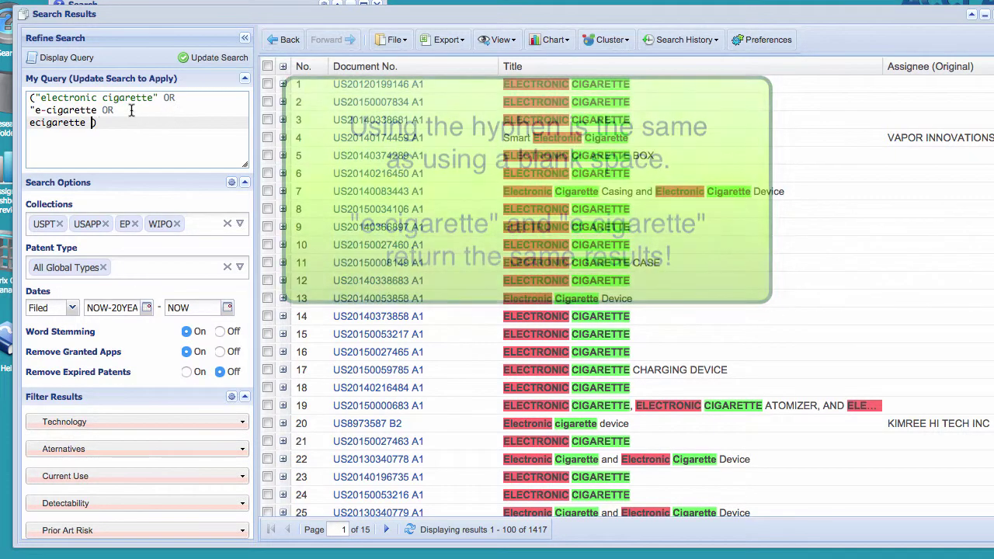
{"action": "left_click", "coordinate": [95, 110]}
{"action": "type", "text": "\""}
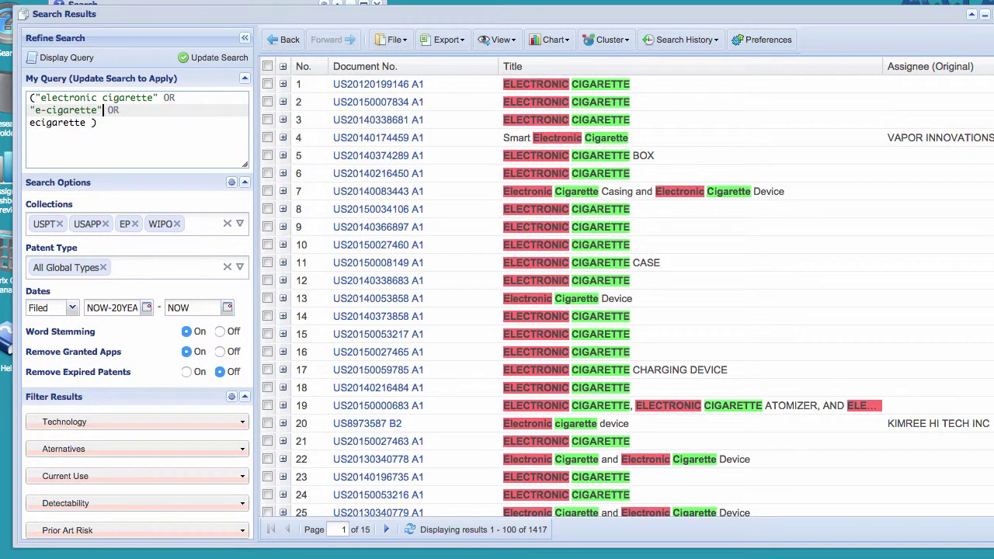
{"action": "left_click", "coordinate": [217, 59]}
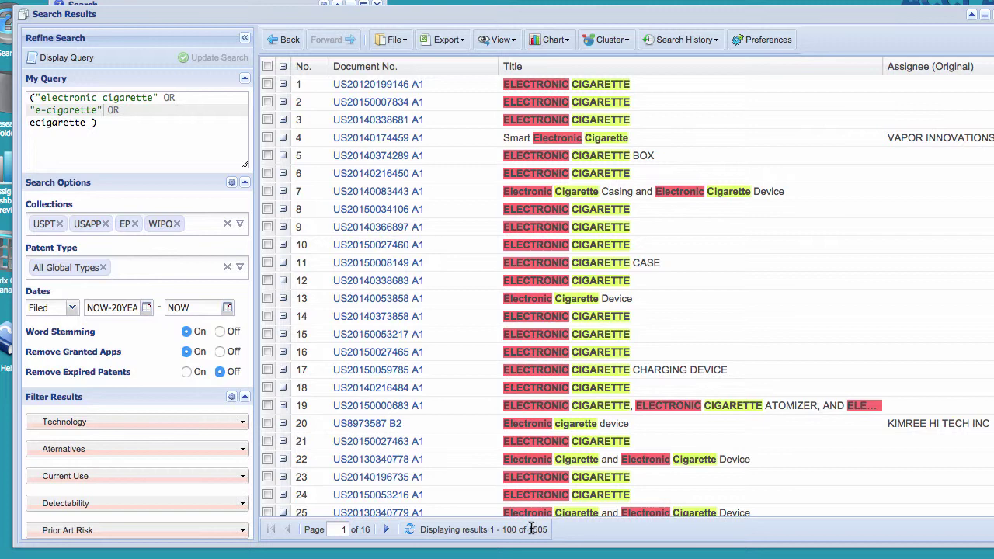
Drop the WIPO and EP collections for 734 US hits and inspect CPC code A24F47/008
{"action": "left_click", "coordinate": [177, 224]}
{"action": "left_click", "coordinate": [135, 224]}
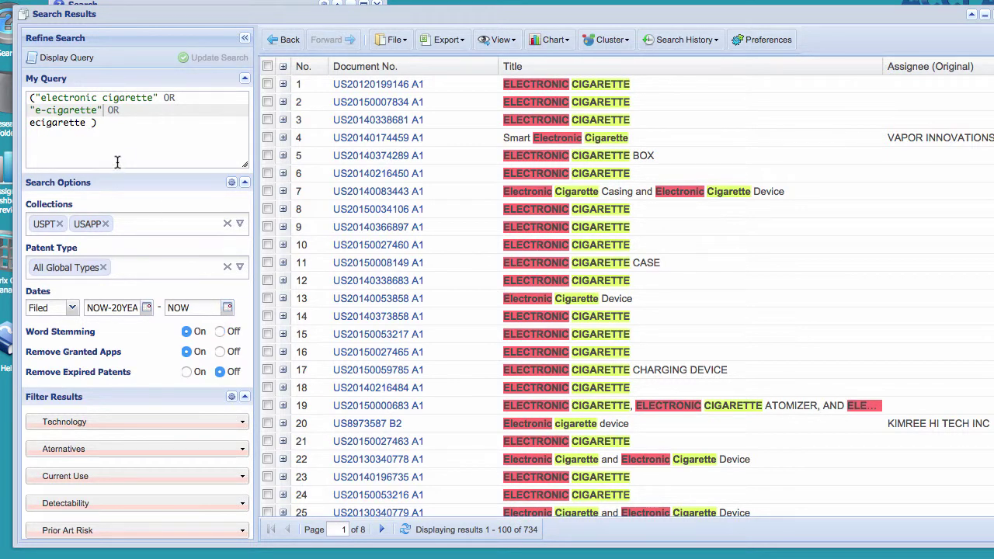
{"action": "scroll", "coordinate": [149, 245], "scroll_direction": "down", "scroll_amount": 10}
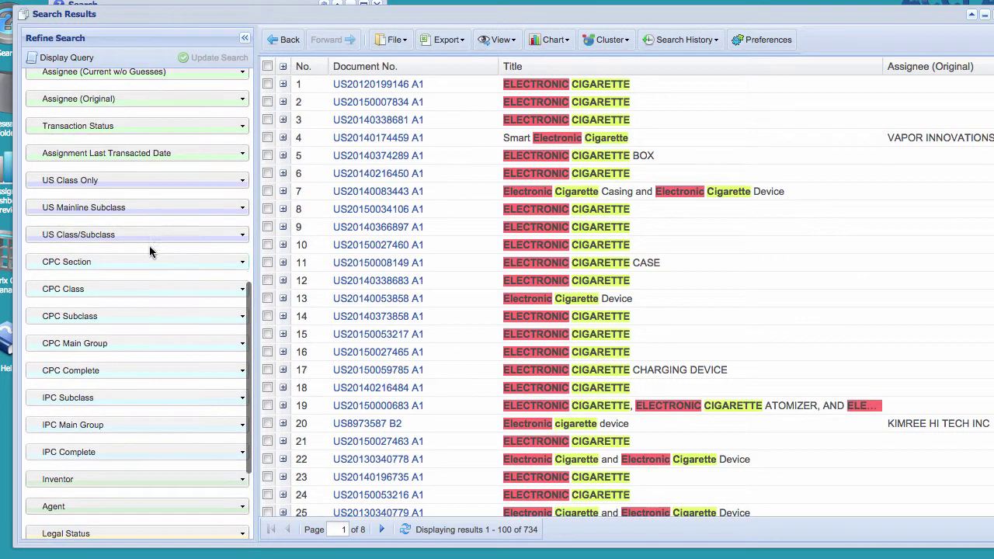
{"action": "left_click", "coordinate": [128, 372]}
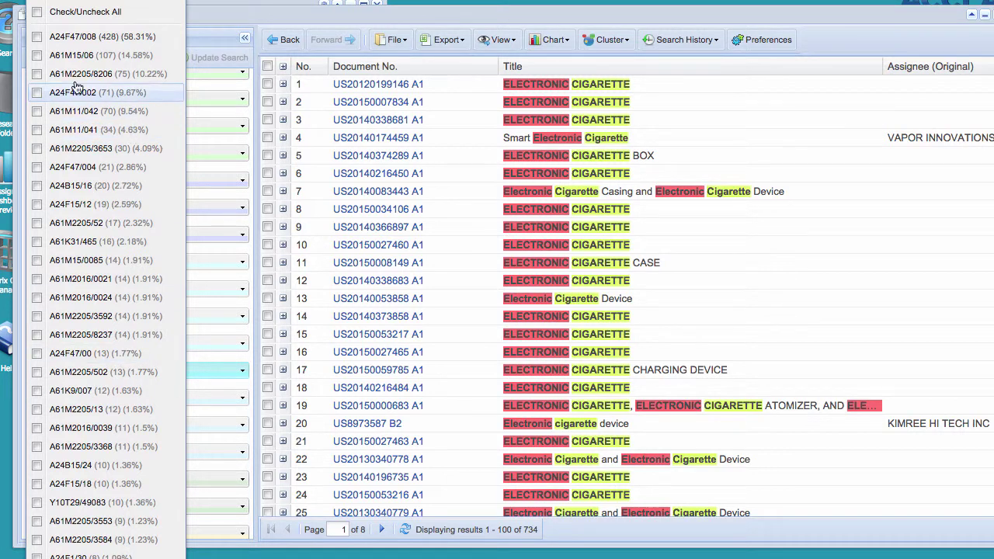
{"action": "mouse_move", "coordinate": [66, 37]}
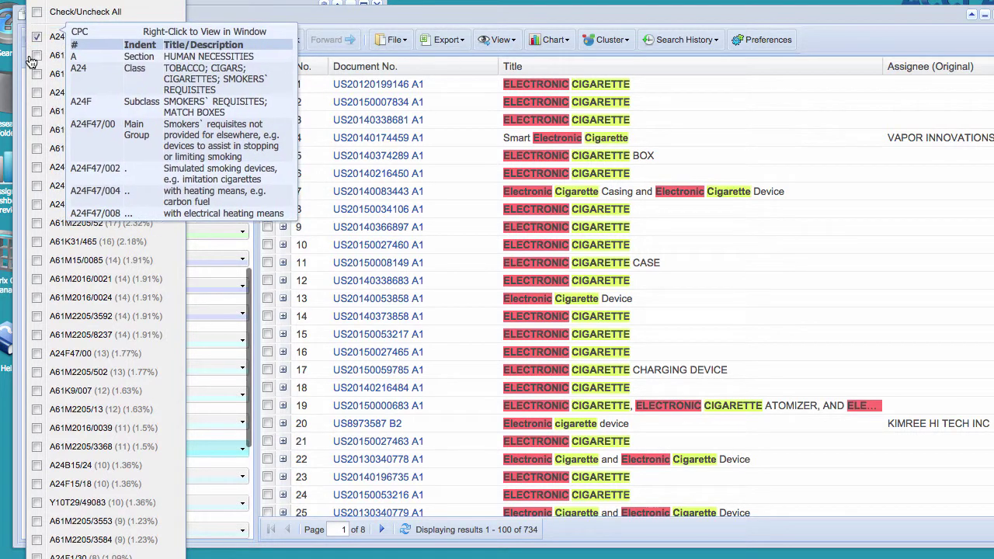
Apply the A24F47/008 filter (428 results) and delete the space before the query's closing bracket
{"action": "left_click", "coordinate": [36, 38]}
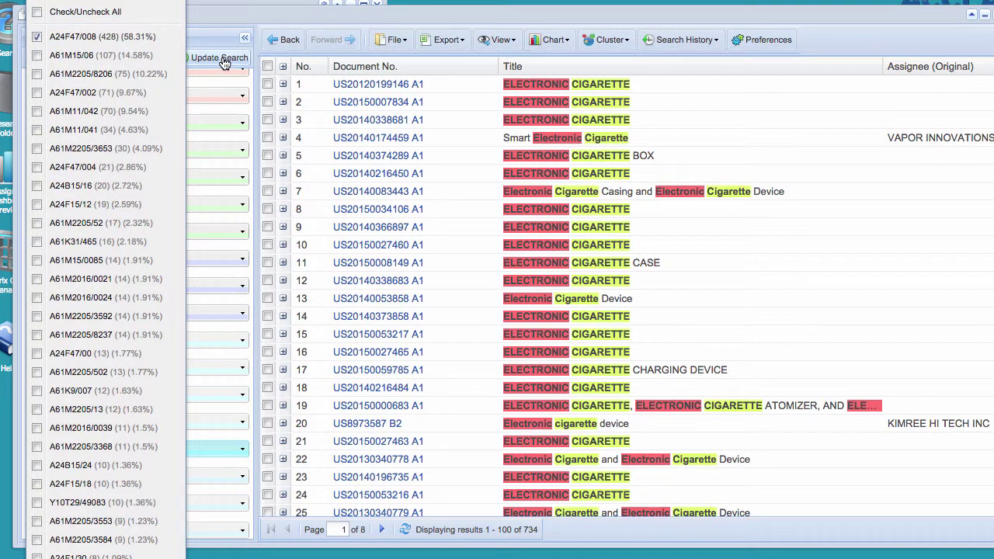
{"action": "left_click", "coordinate": [223, 62]}
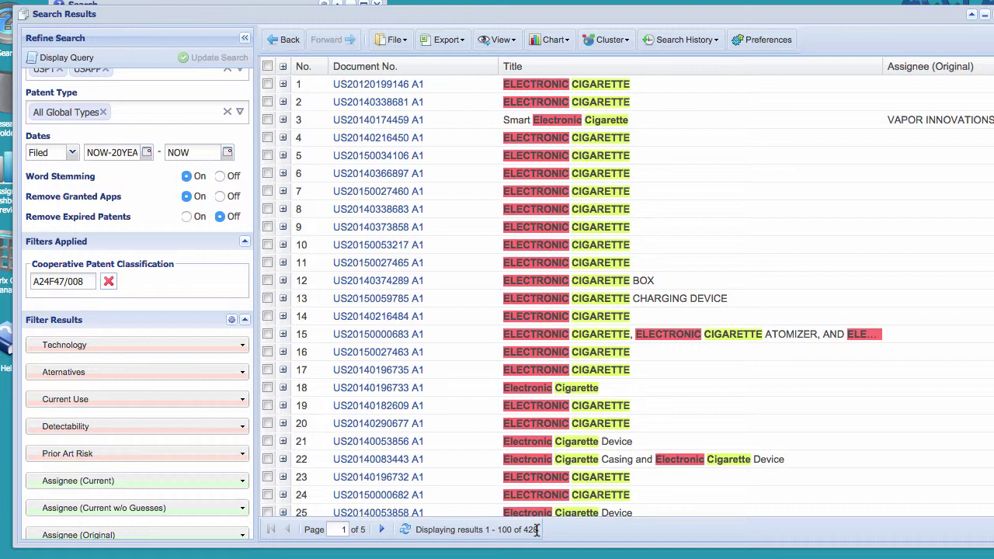
{"action": "scroll", "coordinate": [82, 365], "scroll_direction": "up", "scroll_amount": 2}
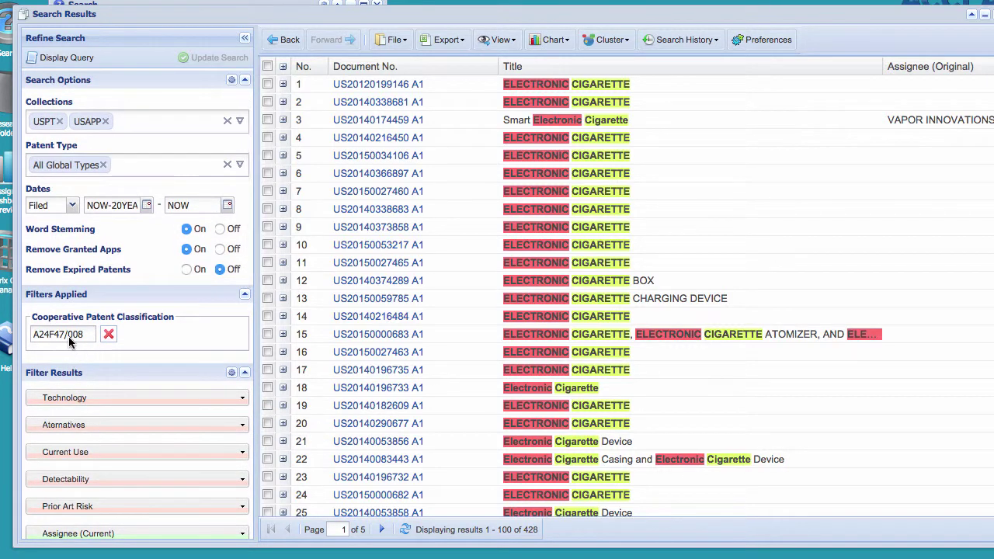
{"action": "scroll", "coordinate": [68, 337], "scroll_direction": "up", "scroll_amount": 3}
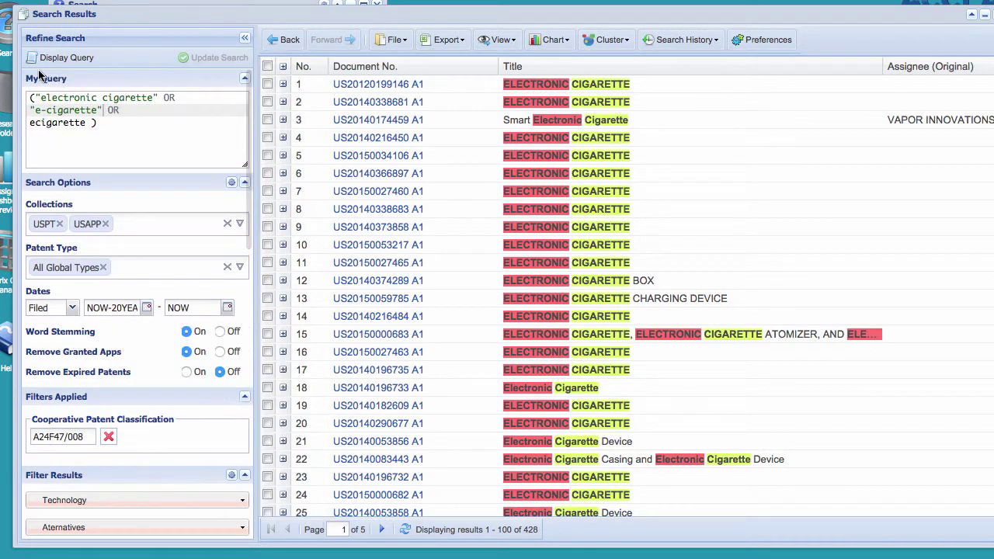
{"action": "left_click", "coordinate": [91, 120]}
{"action": "key", "text": "BackSpace"}
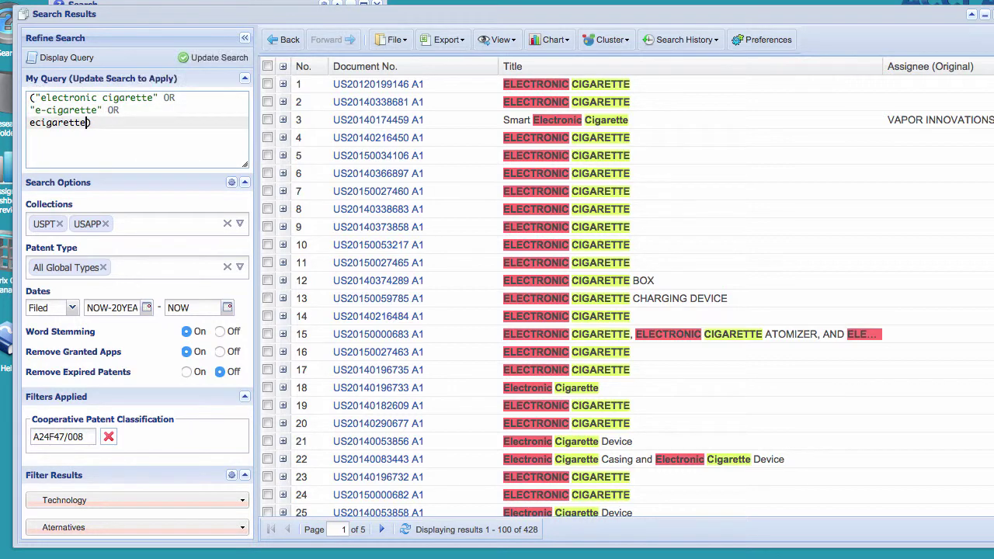
{"action": "key", "text": "Up"}
{"action": "key", "text": "Up"}
{"action": "key", "text": "Home"}
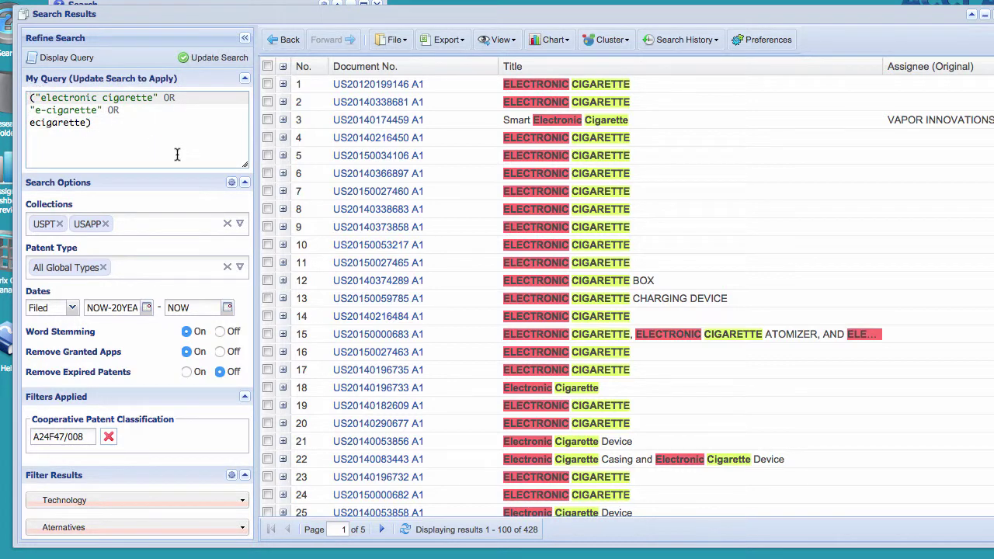
{"action": "left_click", "coordinate": [97, 123]}
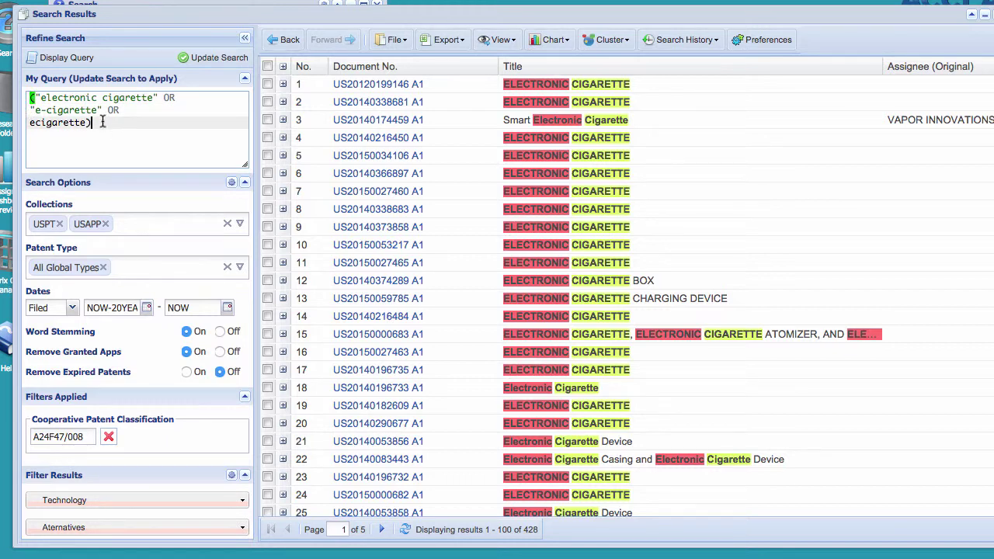
{"action": "left_click_drag", "start_coordinate": [102, 122], "coordinate": [24, 103]}
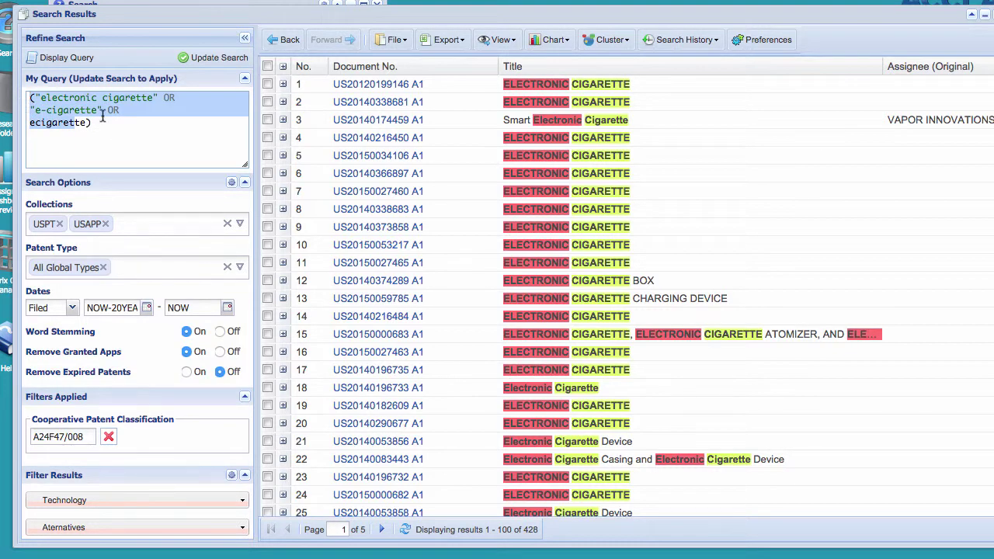
Prefix the query with NOT and rerun it, leaving 161 results
{"action": "left_click", "coordinate": [23, 99]}
{"action": "type", "text": "NOT"}
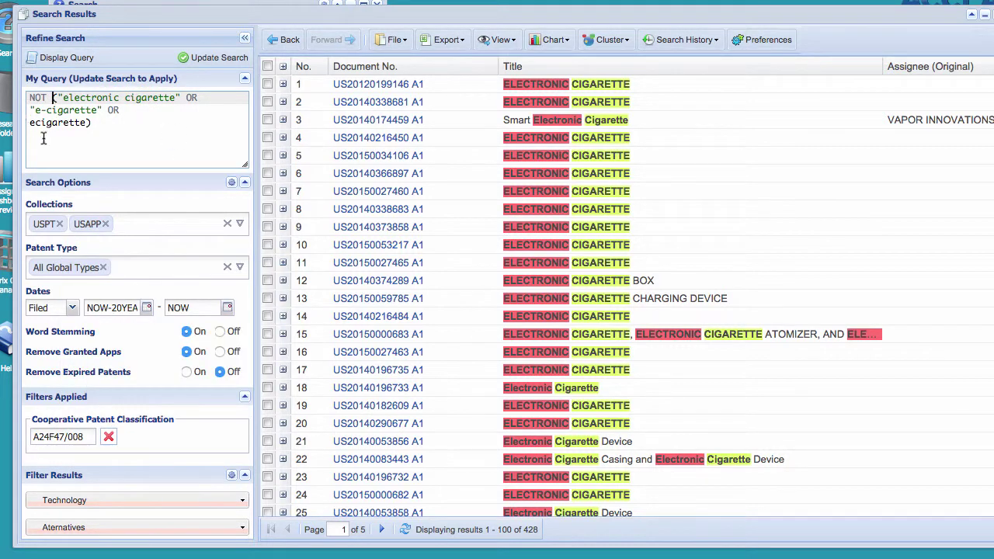
{"action": "left_click", "coordinate": [216, 57]}
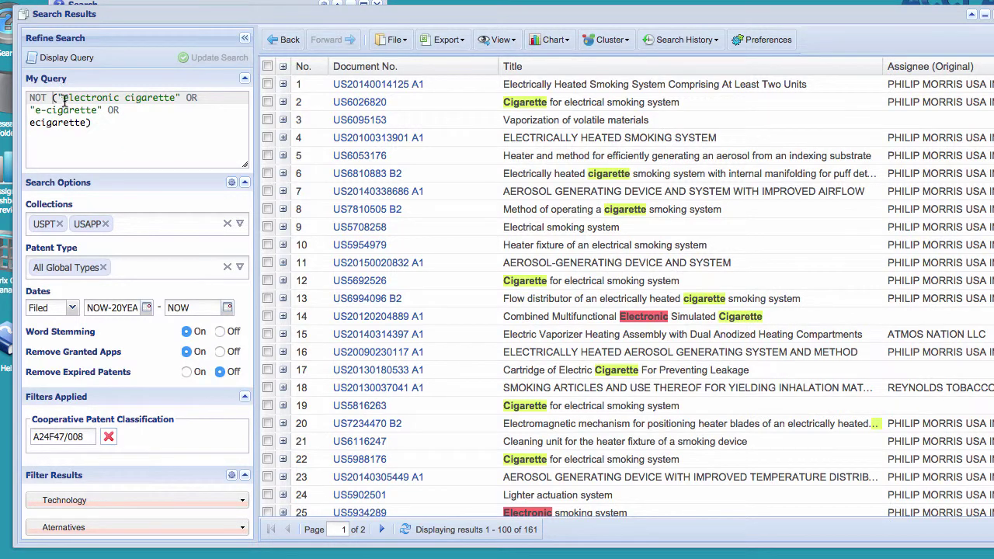
Append OR "electrical smoking system" to the negated query and rerun, leaving 100 results
{"action": "left_click", "coordinate": [125, 148]}
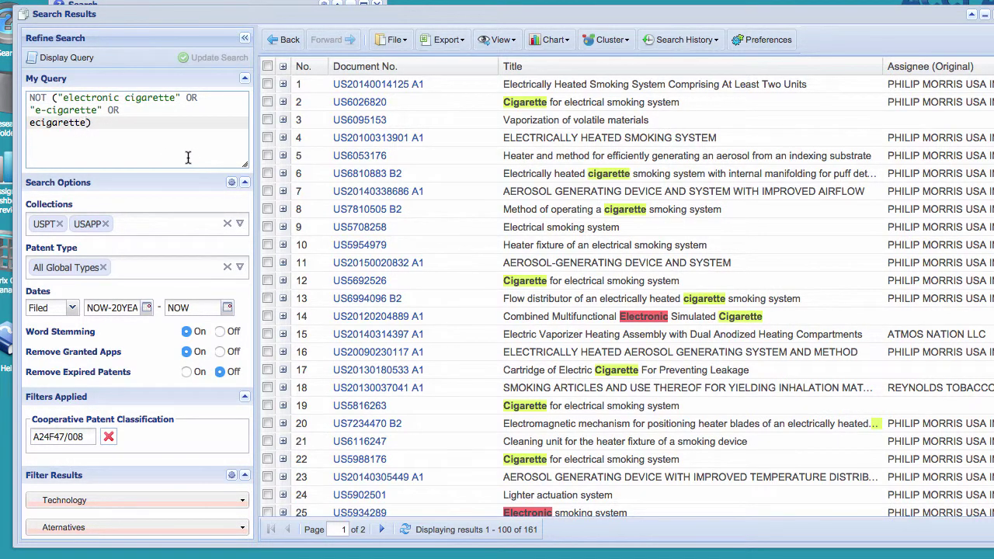
{"action": "type", "text": "OR"}
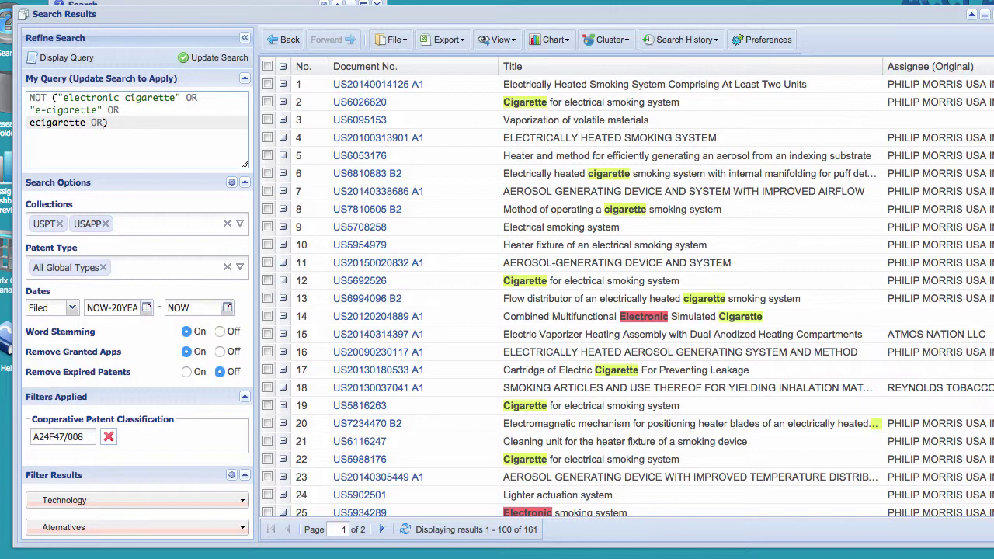
{"action": "key", "text": "Return"}
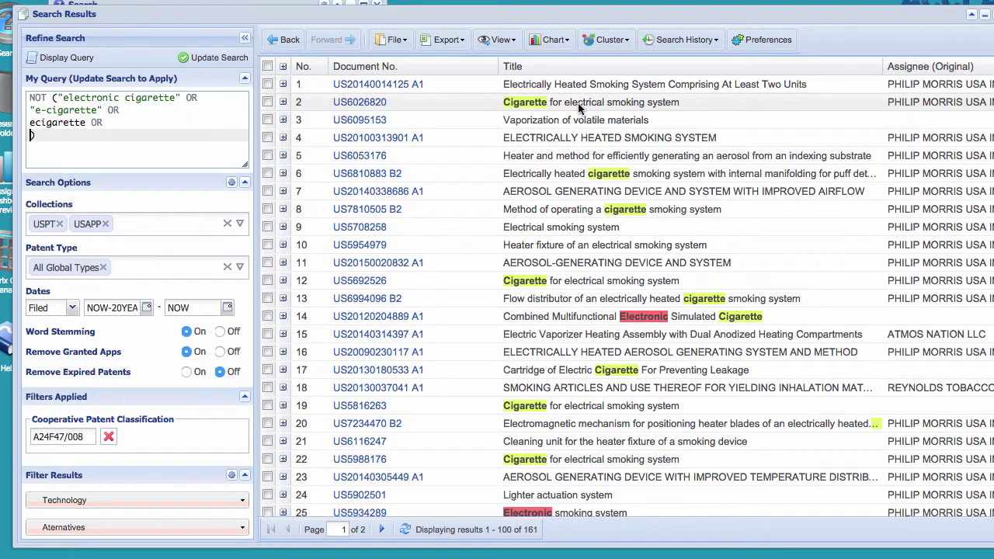
{"action": "left_click_drag", "start_coordinate": [685, 105], "coordinate": [563, 107]}
{"action": "key", "text": "super+c"}
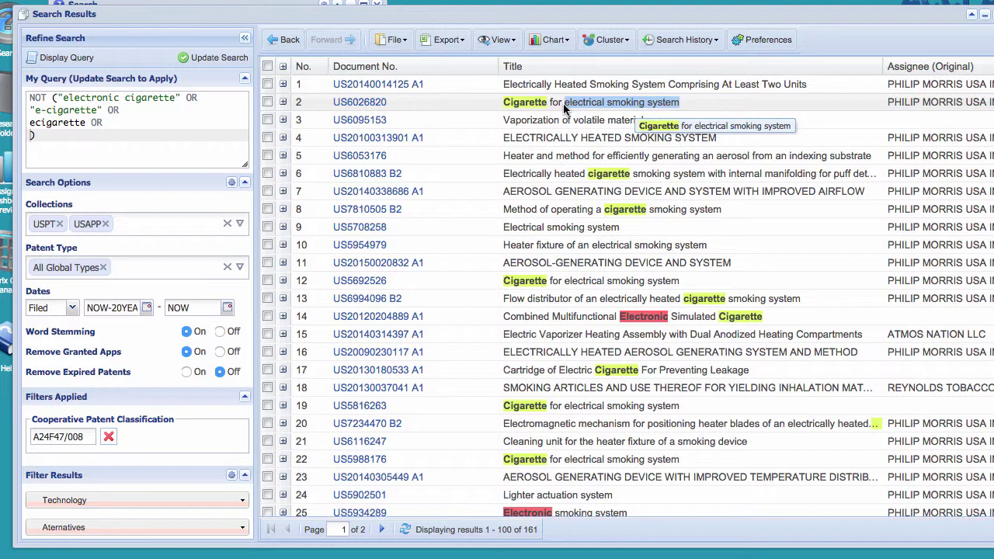
{"action": "left_click", "coordinate": [41, 138]}
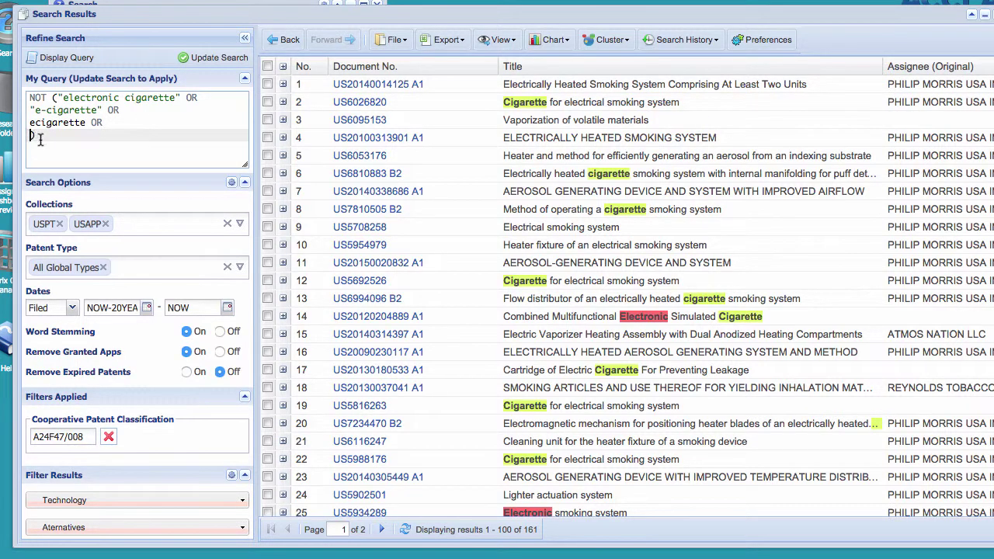
{"action": "type", "text": "\""}
{"action": "key", "text": "super+v"}
{"action": "type", "text": "\""}
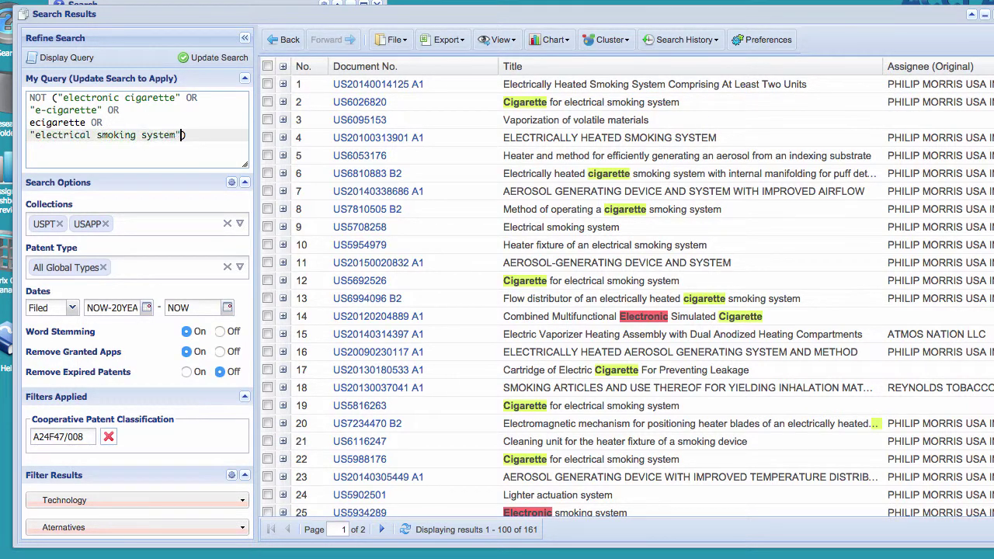
{"action": "left_click", "coordinate": [198, 57]}
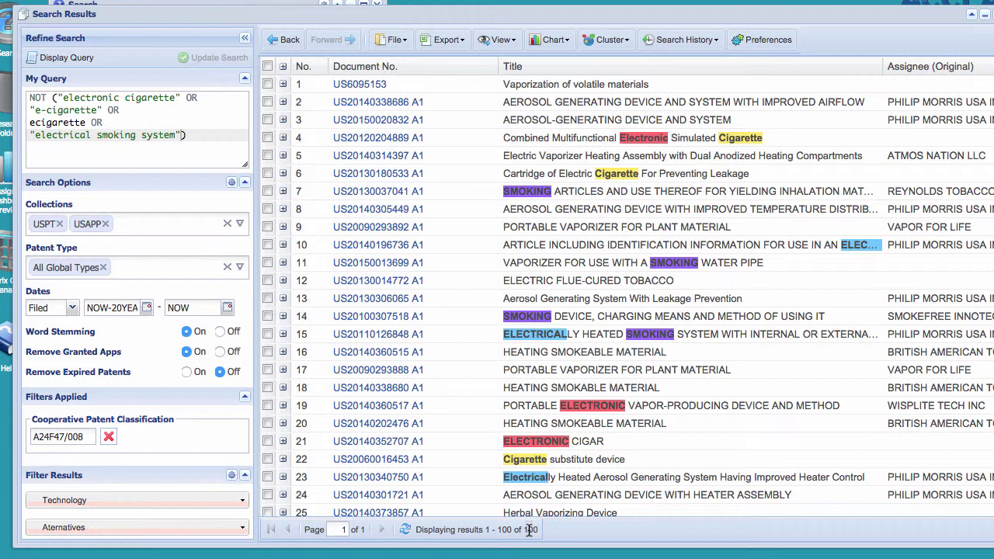
{"action": "left_click_drag", "start_coordinate": [30, 135], "coordinate": [177, 135]}
Copy the title "Electronic Simulated Cigarette" into a new OR query line and rerun for 99 results
{"action": "left_click", "coordinate": [181, 135]}
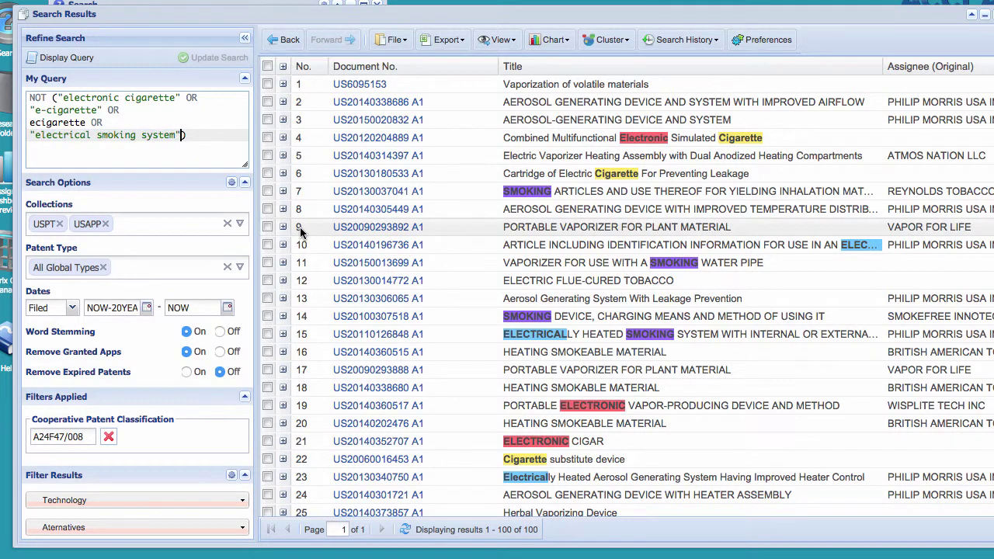
{"action": "type", "text": "OR"}
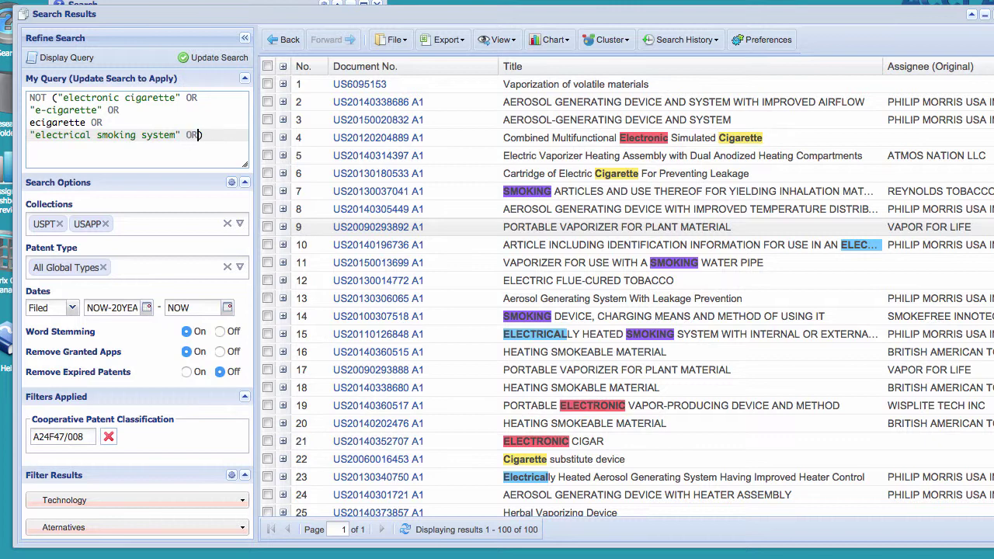
{"action": "key", "text": "Return"}
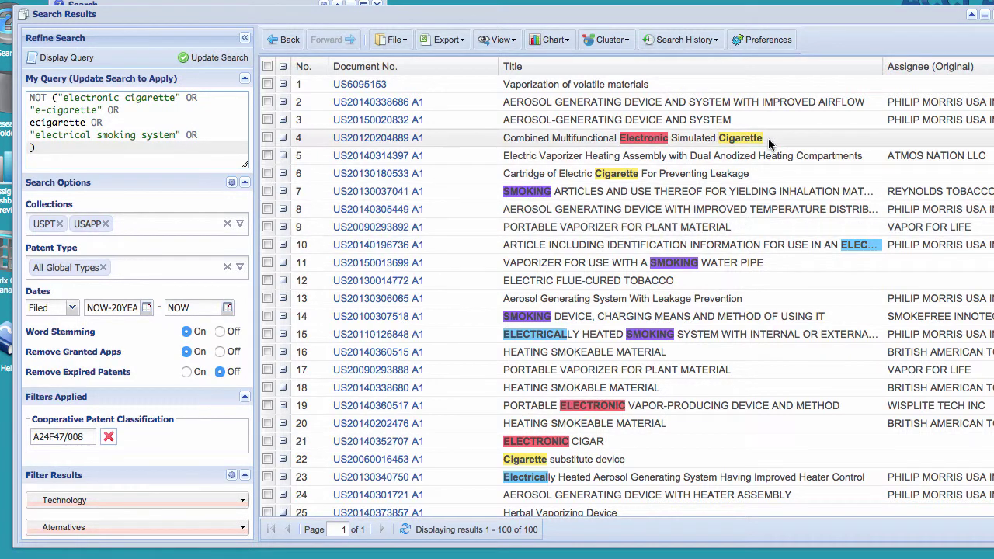
{"action": "left_click_drag", "start_coordinate": [767, 140], "coordinate": [621, 142]}
{"action": "key", "text": "ctrl+c"}
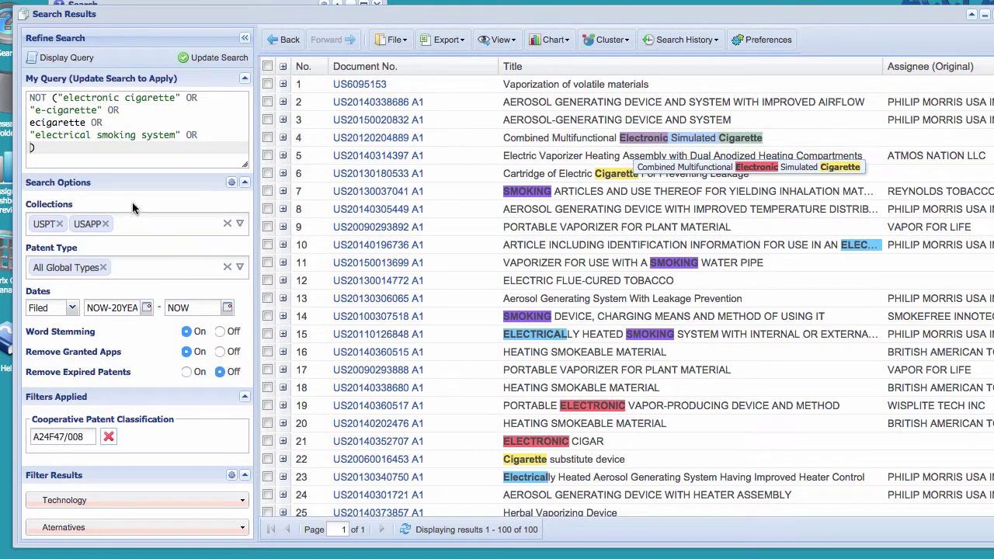
{"action": "left_click", "coordinate": [30, 147]}
{"action": "type", "text": "\""}
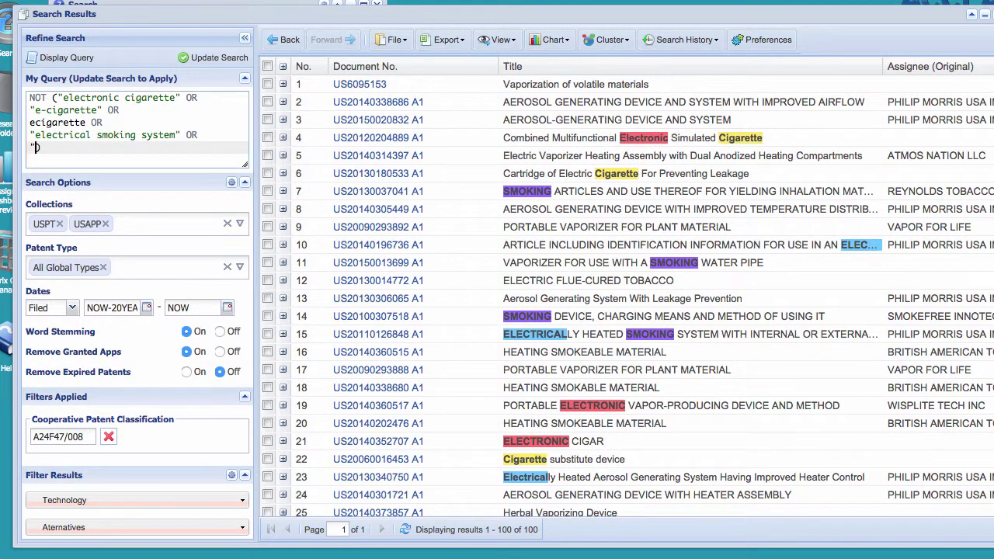
{"action": "key", "text": "ctrl+v"}
{"action": "type", "text": "\""}
{"action": "type", "text": "\""}
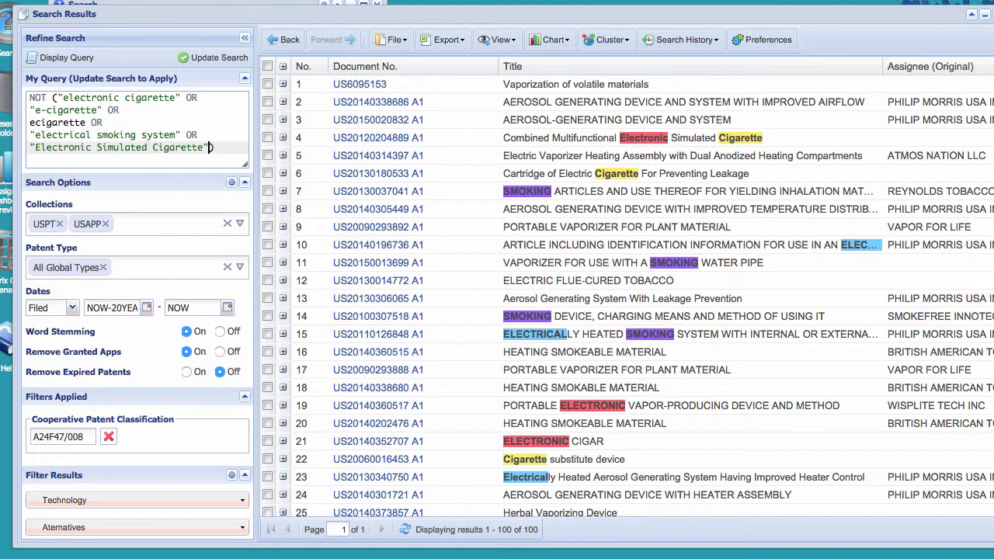
{"action": "type", "text": ")"}
{"action": "left_click", "coordinate": [58, 98]}
{"action": "left_click", "coordinate": [208, 58]}
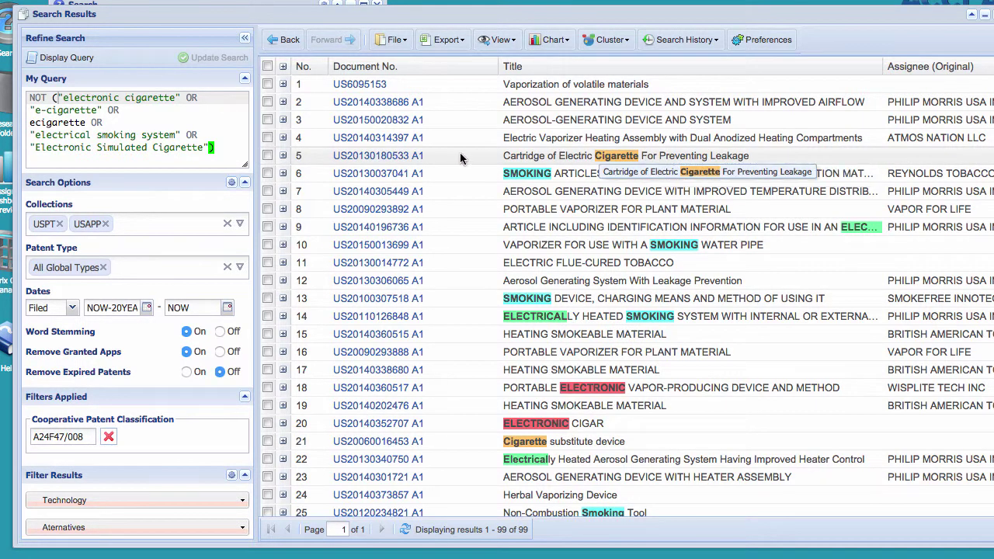
Add OR "electric cigarette" on a new query line and rerun the search
{"action": "left_click", "coordinate": [209, 146]}
{"action": "type", "text": "OR"}
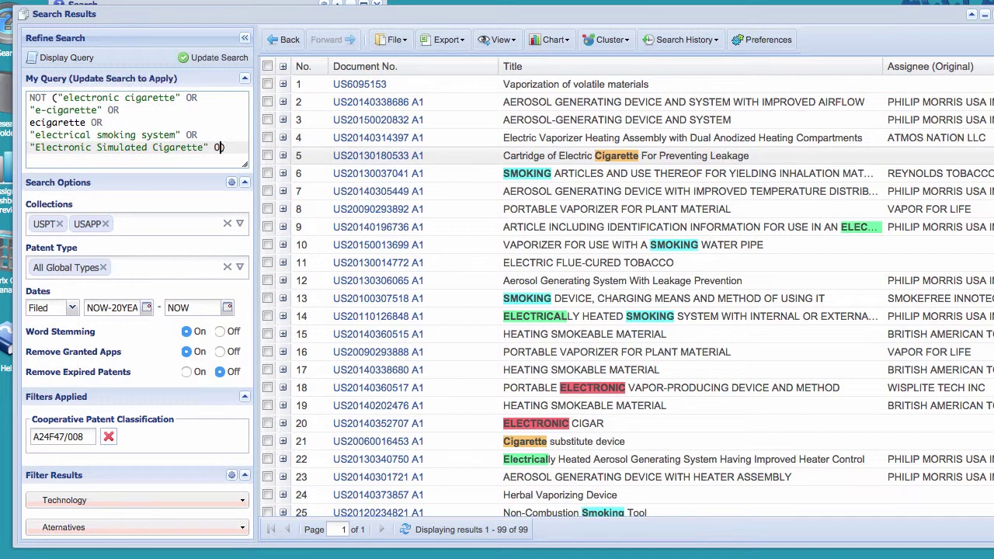
{"action": "key", "text": "Return"}
{"action": "type", "text": "\""}
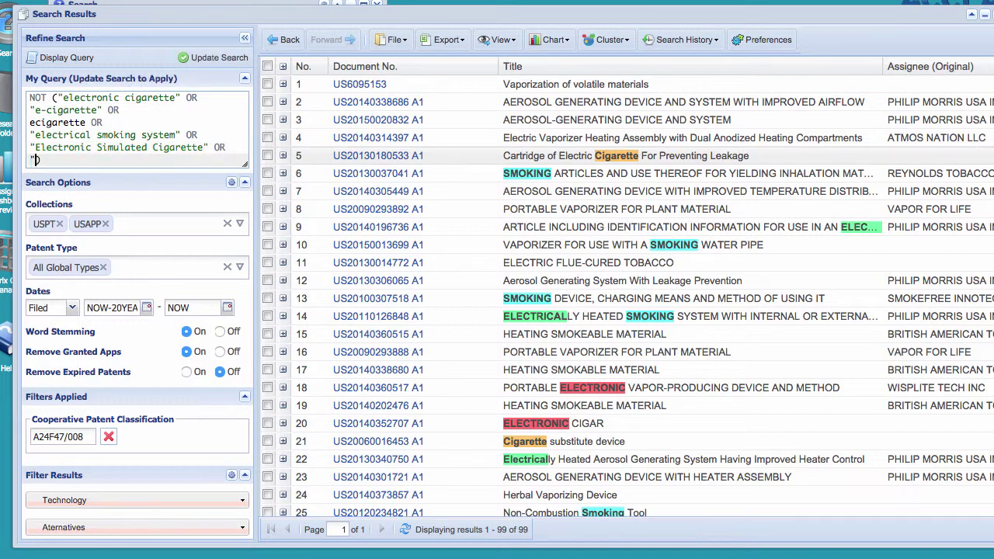
{"action": "type", "text": "electric cigarette\""}
{"action": "left_click", "coordinate": [217, 59]}
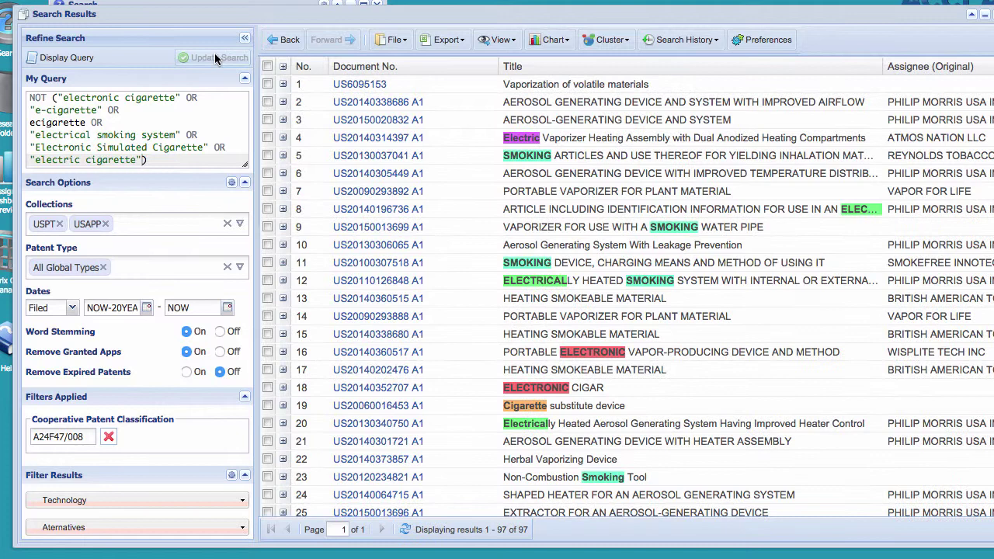
Delete the leading NOT and rerun, returning 492 results
{"action": "left_click_drag", "start_coordinate": [53, 97], "coordinate": [29, 98]}
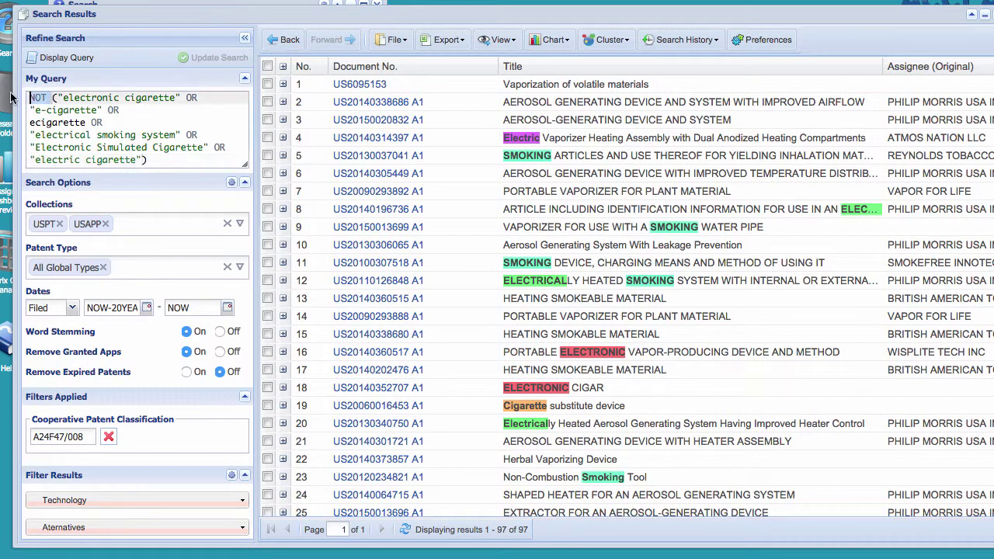
{"action": "key", "text": "BackSpace"}
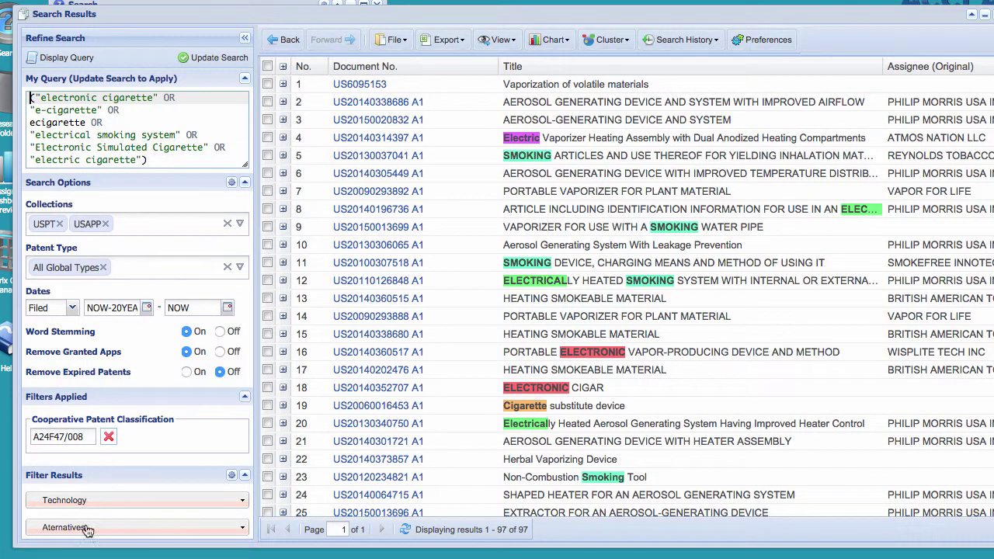
{"action": "left_click", "coordinate": [223, 57]}
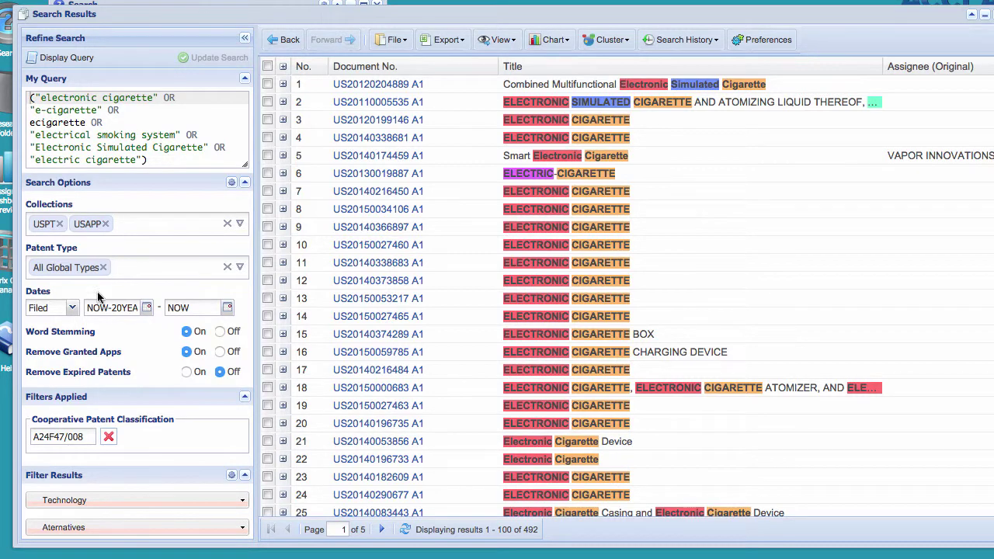
Remove the A24F47/008 filter and rerun the query, widening results to 1164
{"action": "left_click", "coordinate": [109, 437]}
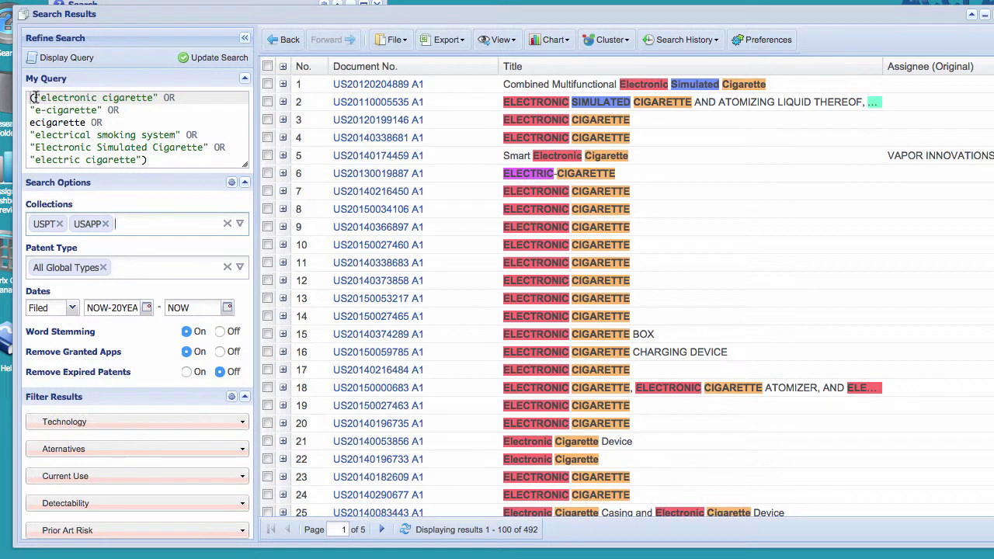
{"action": "left_click_drag", "start_coordinate": [32, 96], "coordinate": [123, 158]}
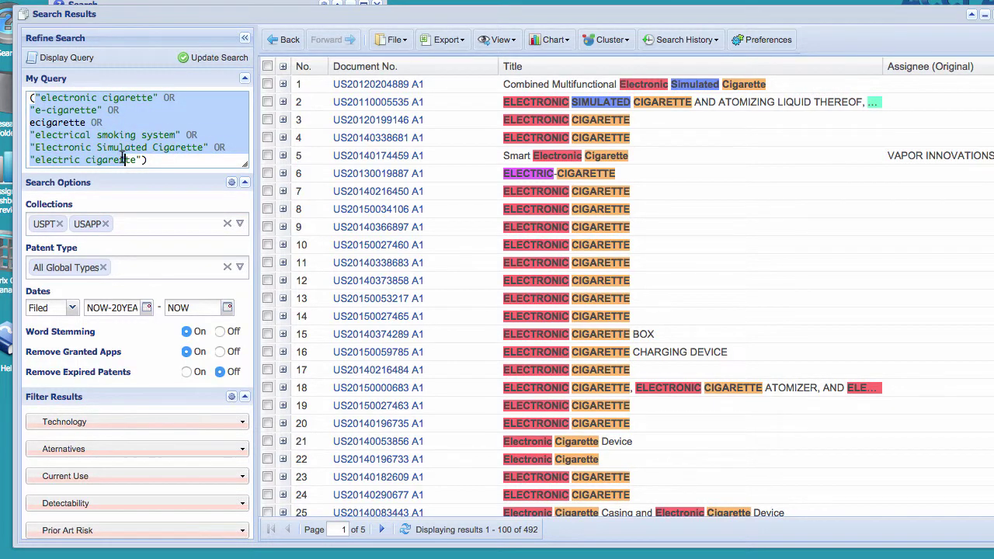
{"action": "left_click", "coordinate": [218, 58]}
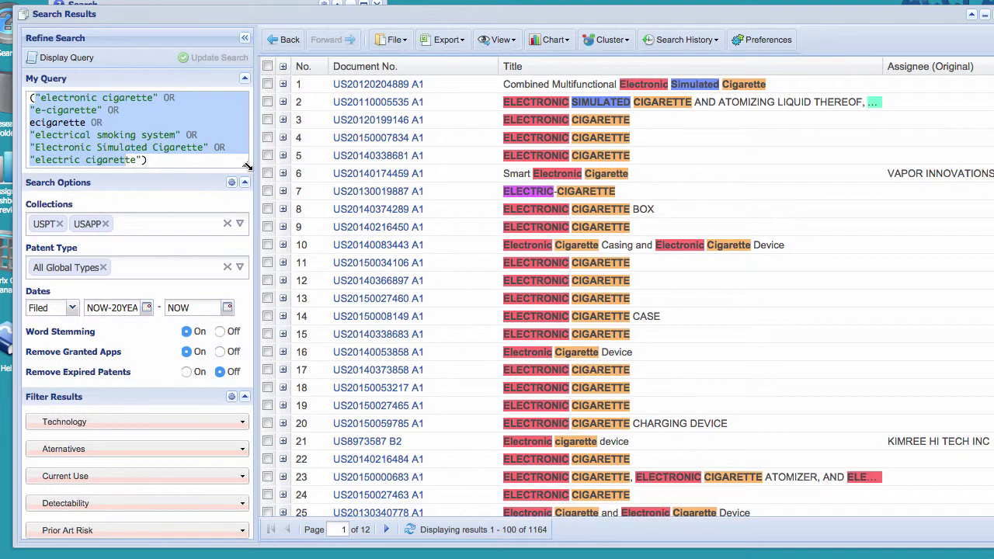
{"action": "left_click_drag", "start_coordinate": [243, 165], "coordinate": [246, 231]}
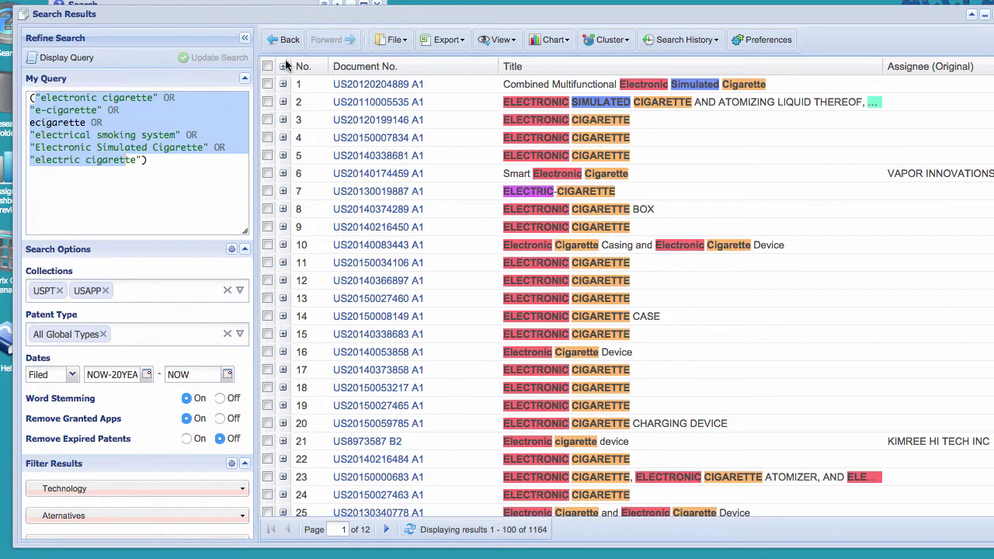
Load saved search Electronic Cigarette2 from Base Queries and enlarge the query box to show it
{"action": "left_click", "coordinate": [394, 40]}
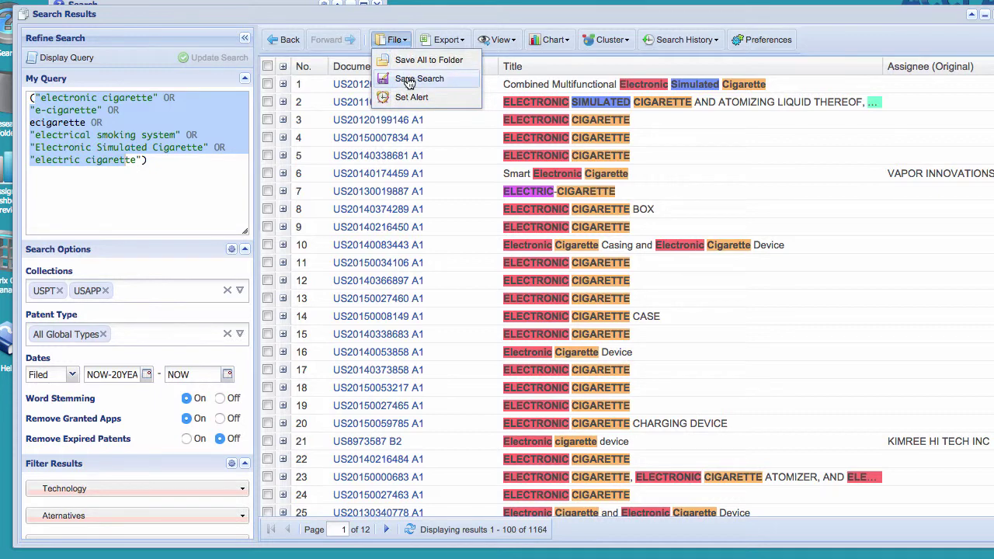
{"action": "left_click", "coordinate": [4, 99]}
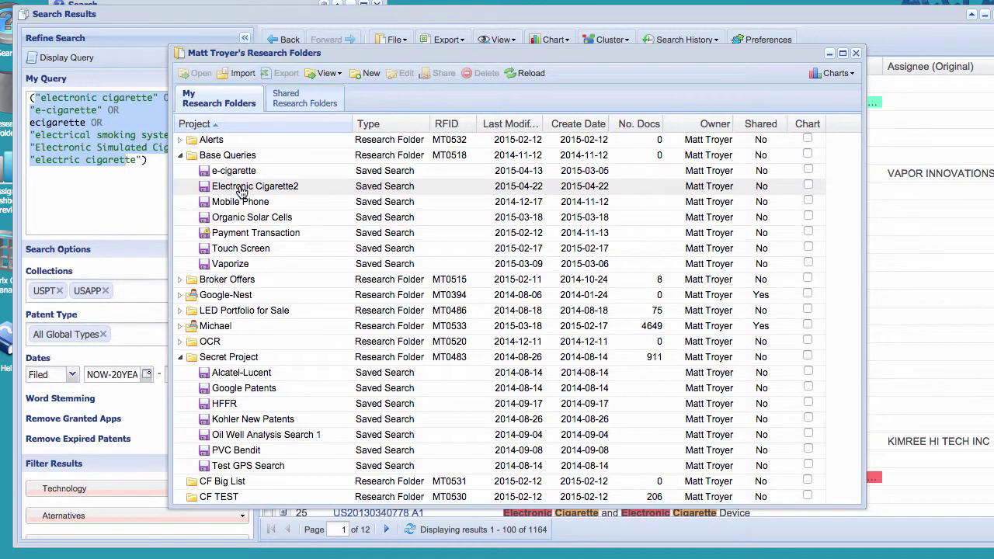
{"action": "double_click", "coordinate": [238, 190]}
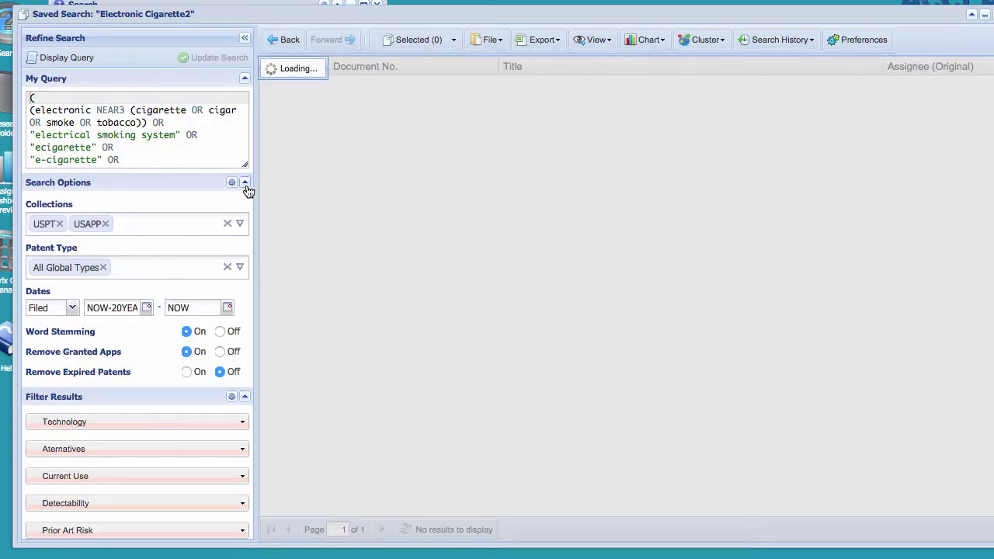
{"action": "left_click_drag", "start_coordinate": [247, 164], "coordinate": [250, 289]}
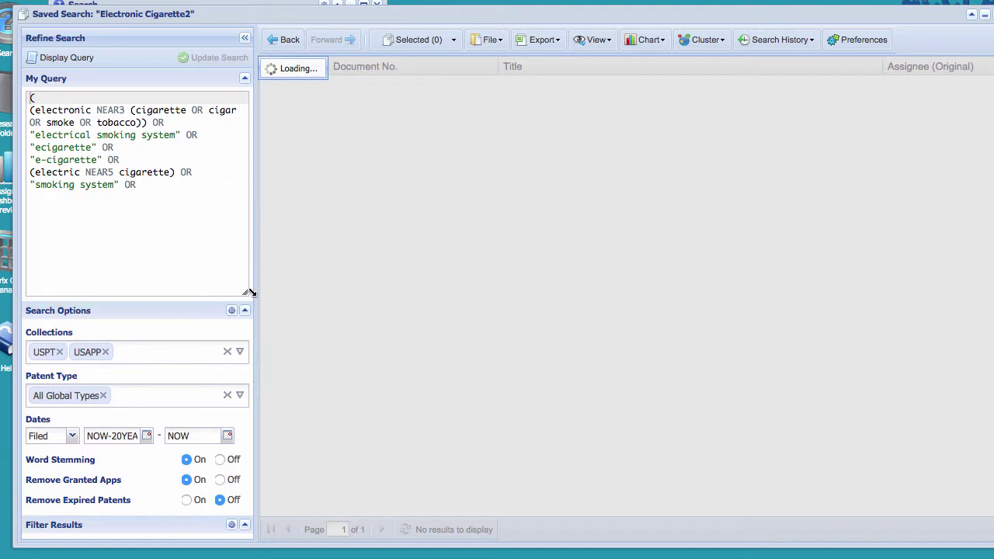
{"action": "left_click", "coordinate": [243, 273]}
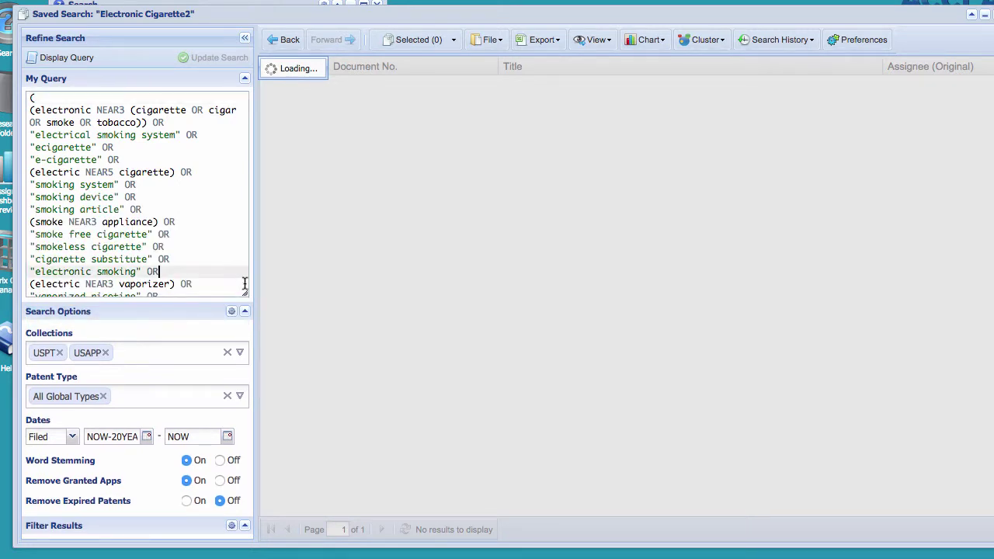
{"action": "left_click_drag", "start_coordinate": [246, 295], "coordinate": [248, 344]}
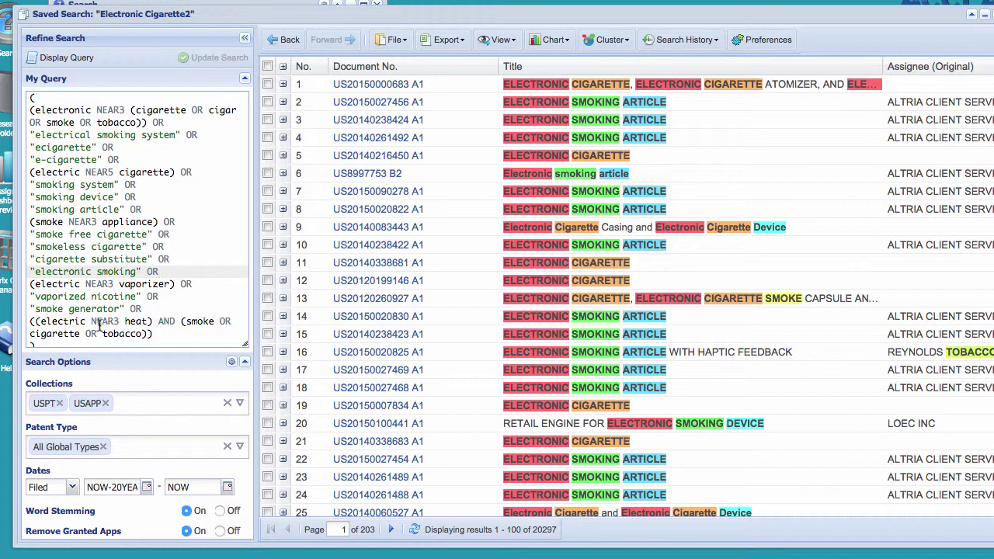
Inspect the last query line's NEAR3 term and its closing bracket
{"action": "left_click_drag", "start_coordinate": [120, 321], "coordinate": [87, 320]}
{"action": "left_click", "coordinate": [136, 321]}
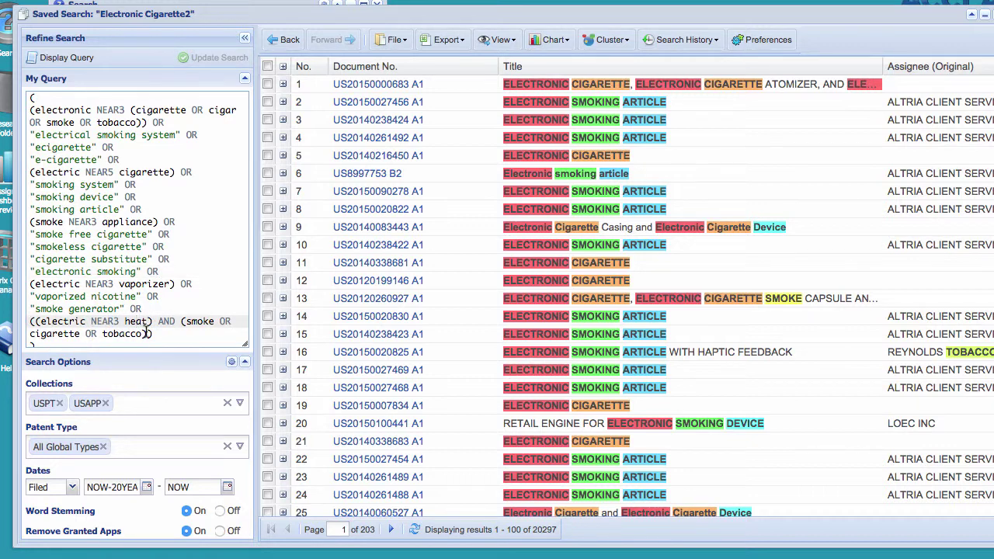
{"action": "left_click", "coordinate": [153, 334]}
{"action": "key", "text": "shift+Left"}
{"action": "key", "text": "shift+Left"}
{"action": "key", "text": "shift+Left"}
{"action": "key", "text": "shift+Left"}
{"action": "key", "text": "shift+Left"}
{"action": "key", "text": "shift+Left"}
{"action": "key", "text": "shift+Left"}
{"action": "key", "text": "shift+Left"}
{"action": "key", "text": "shift+Left"}
{"action": "key", "text": "shift+Right"}
{"action": "key", "text": "shift+Right"}
{"action": "left_click", "coordinate": [153, 334]}
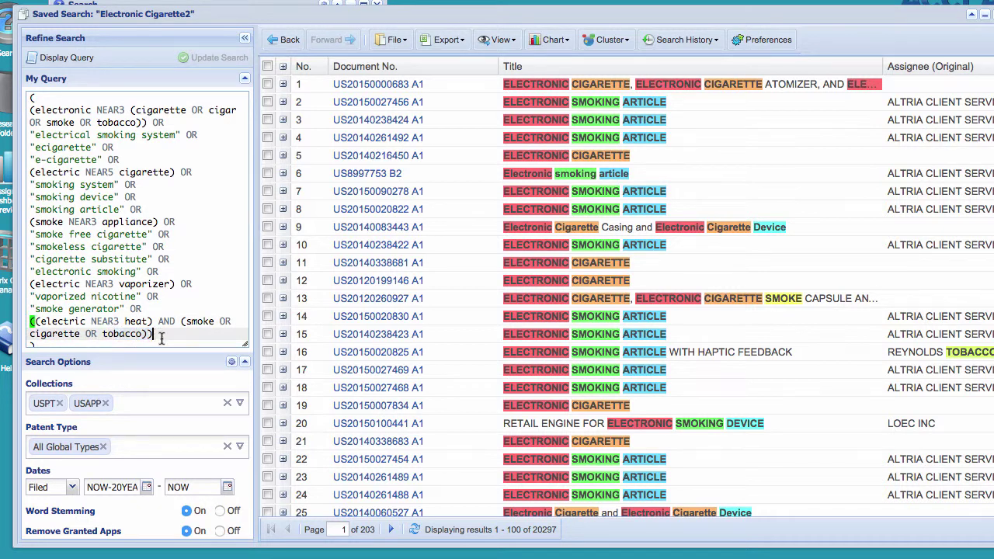
{"action": "triple_click", "coordinate": [31, 321]}
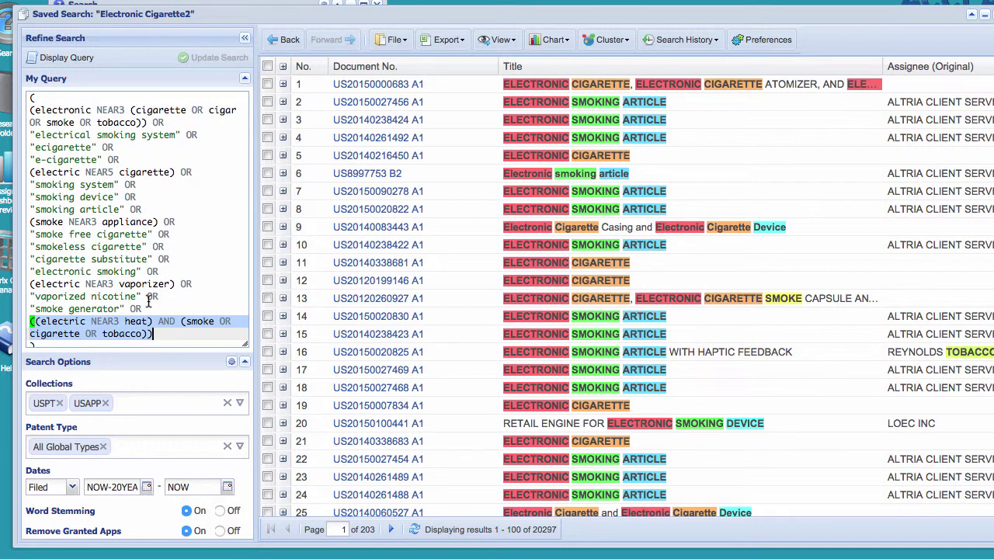
Filter results to CPC class A24F47/008, cutting them from 20297 to 583
{"action": "scroll", "coordinate": [155, 435], "scroll_direction": "down", "scroll_amount": 10}
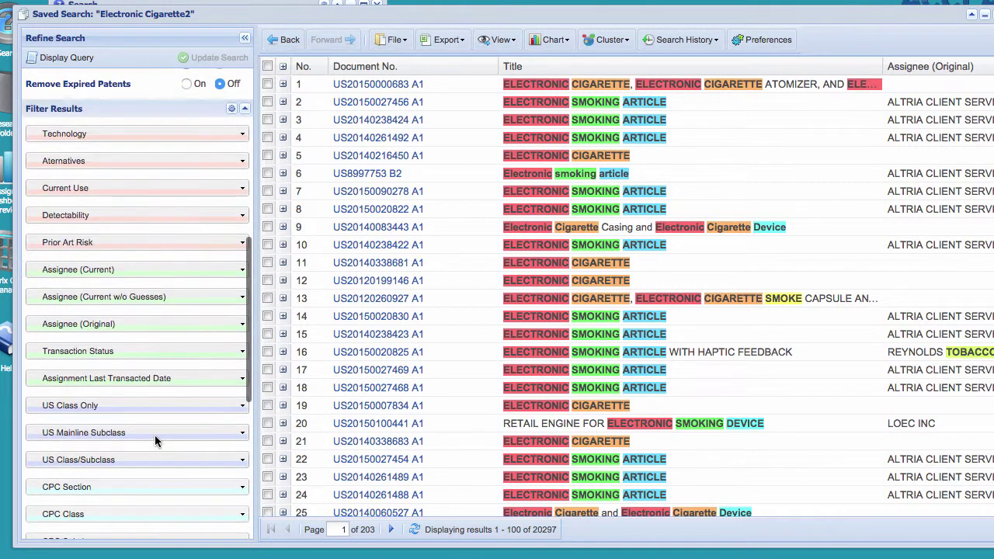
{"action": "scroll", "coordinate": [154, 438], "scroll_direction": "down", "scroll_amount": 6}
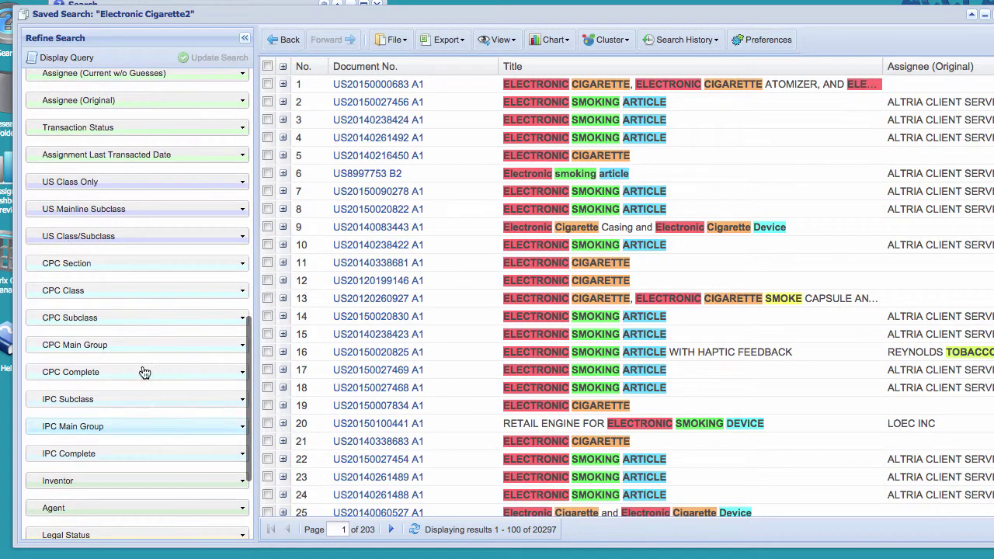
{"action": "left_click", "coordinate": [137, 377]}
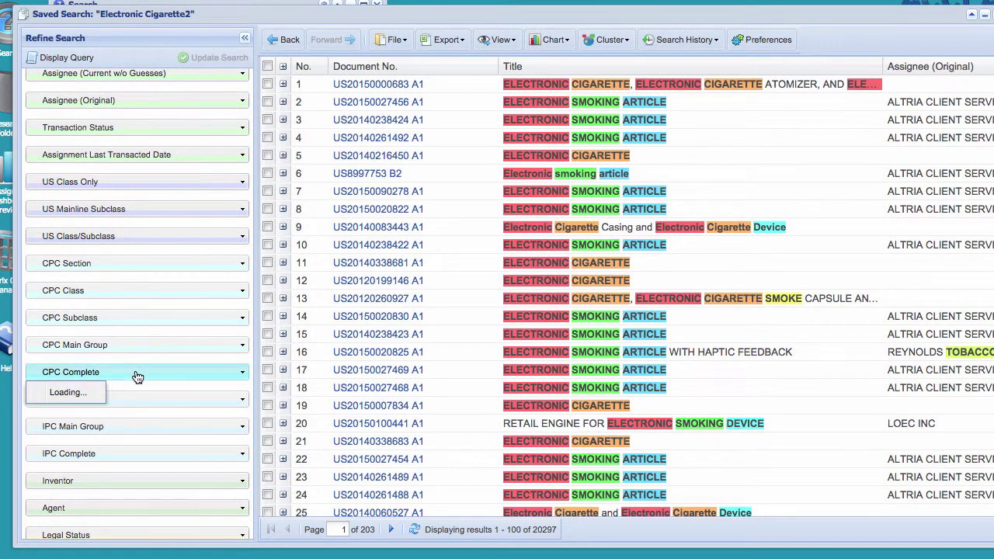
{"action": "left_click", "coordinate": [67, 42]}
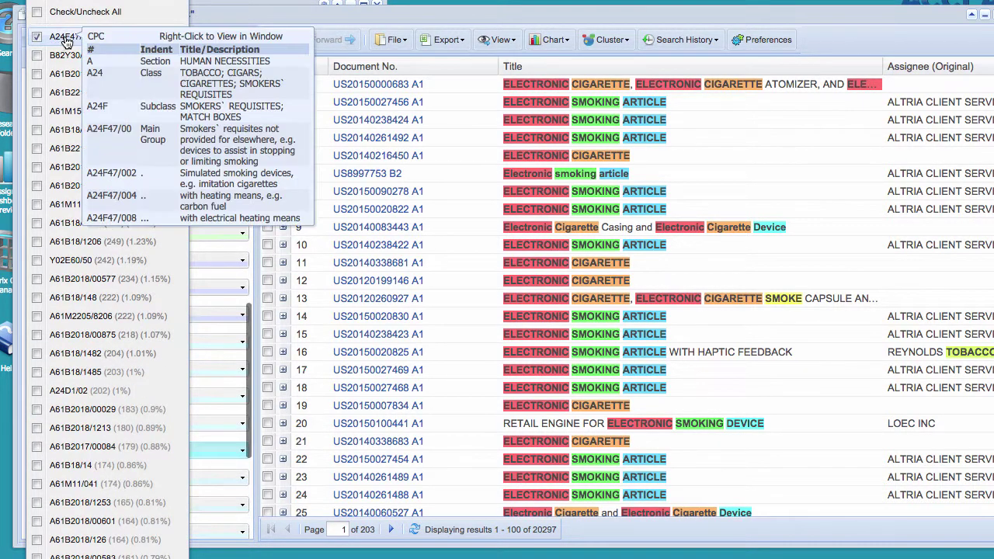
{"action": "left_click", "coordinate": [240, 89]}
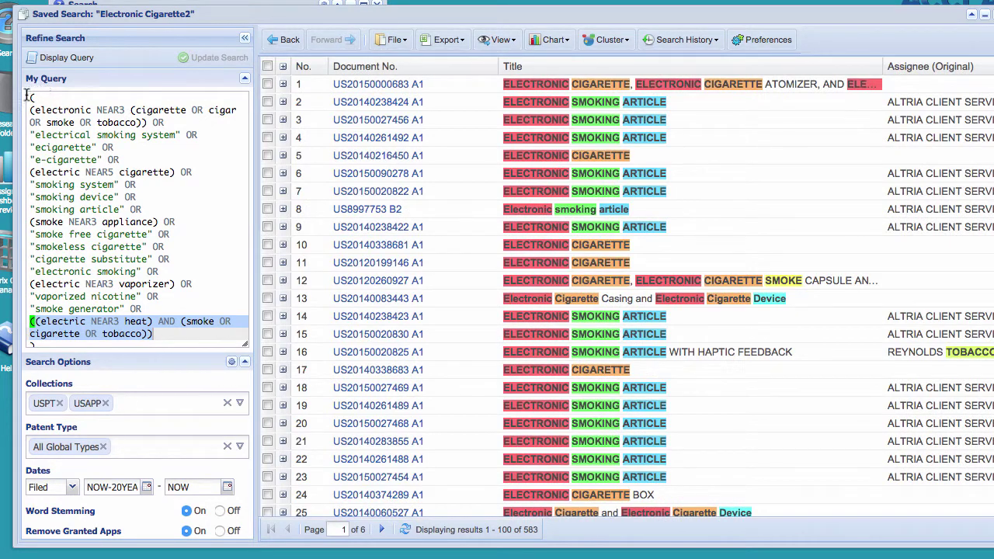
{"action": "left_click", "coordinate": [31, 97]}
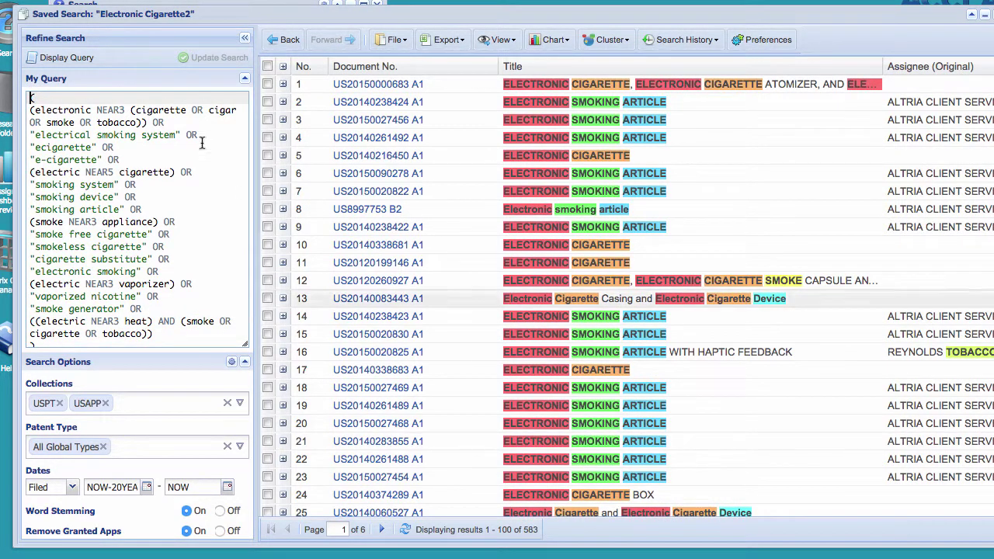
{"action": "type", "text": "NOT ("}
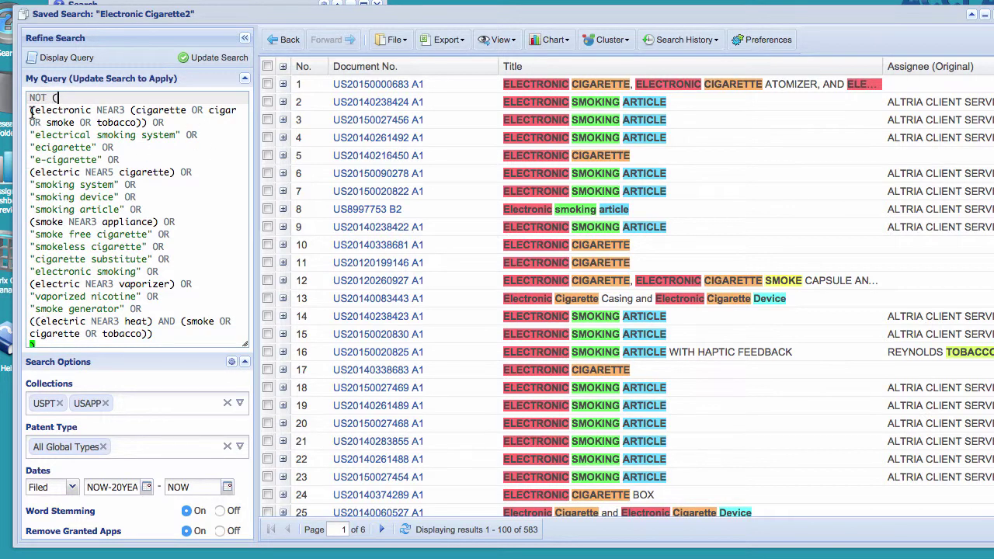
{"action": "left_click", "coordinate": [222, 59]}
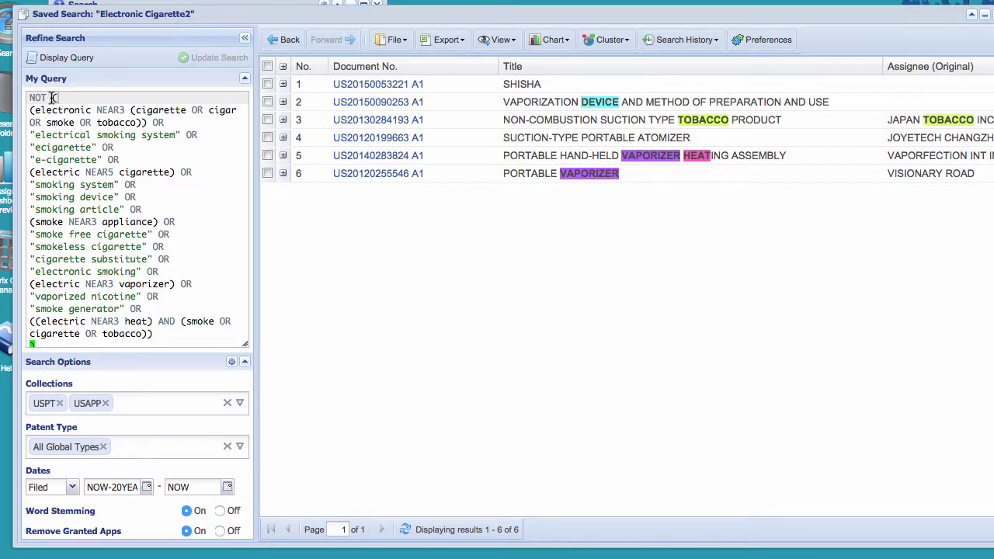
{"action": "left_click_drag", "start_coordinate": [47, 97], "coordinate": [16, 92]}
{"action": "key", "text": "Delete"}
{"action": "key", "text": "Delete"}
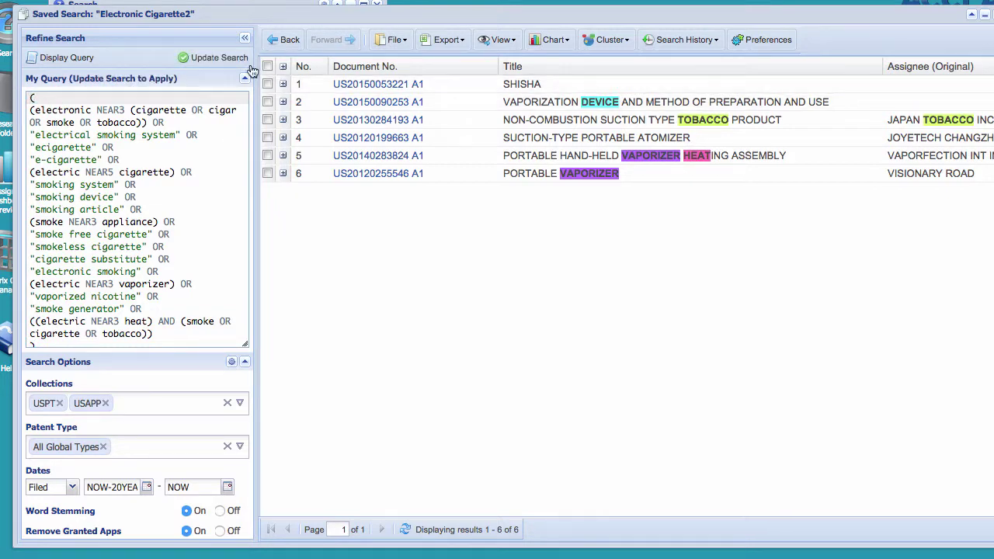
{"action": "left_click", "coordinate": [219, 59]}
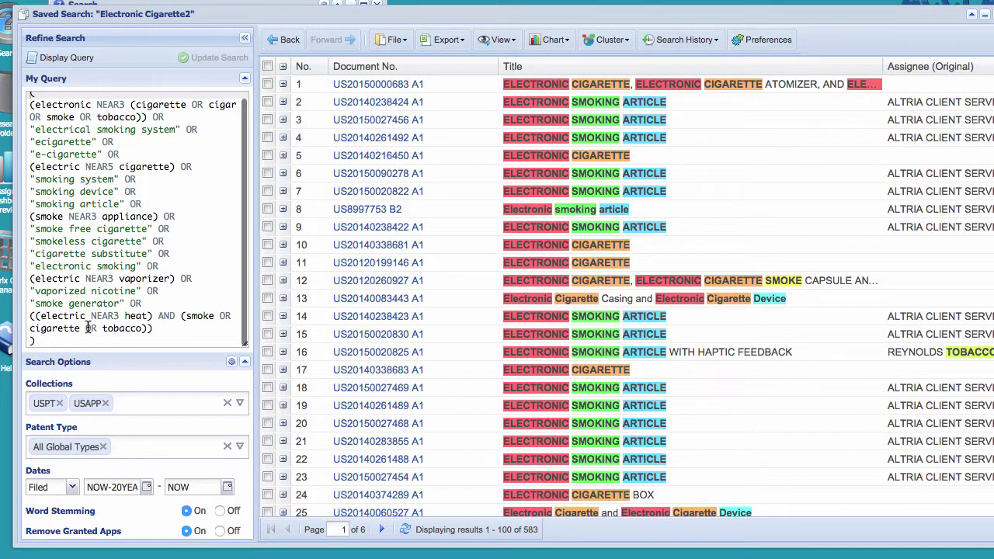
{"action": "left_click", "coordinate": [69, 341]}
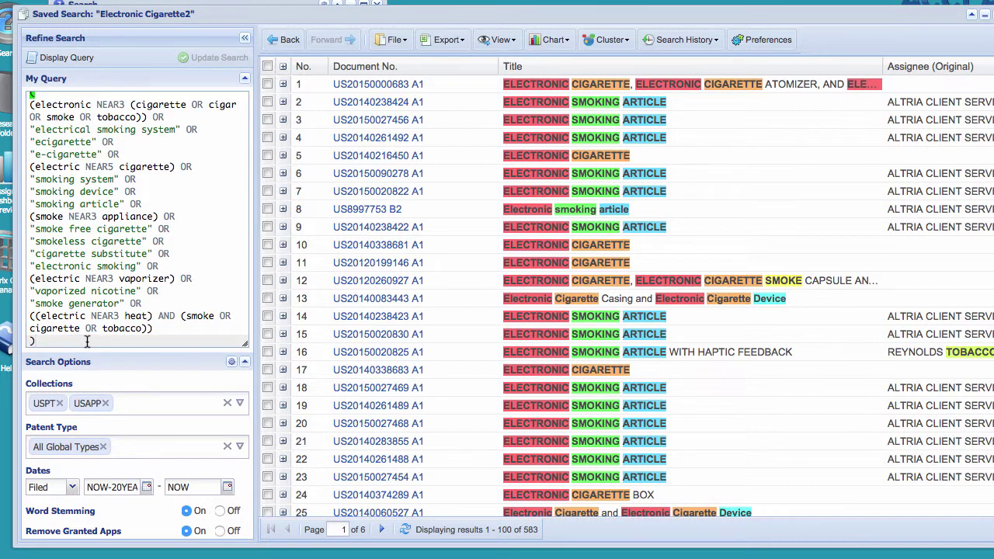
Append 'AND ( battery )' on separate lines after the keyword block, dropping a stray OR
{"action": "key", "text": "Return"}
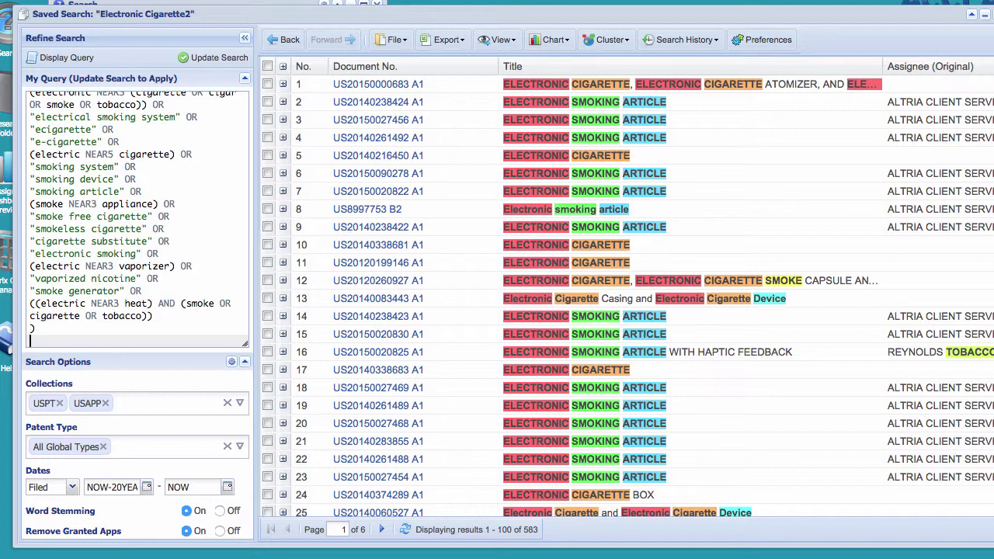
{"action": "type", "text": "AND"}
{"action": "key", "text": "Return"}
{"action": "type", "text": "("}
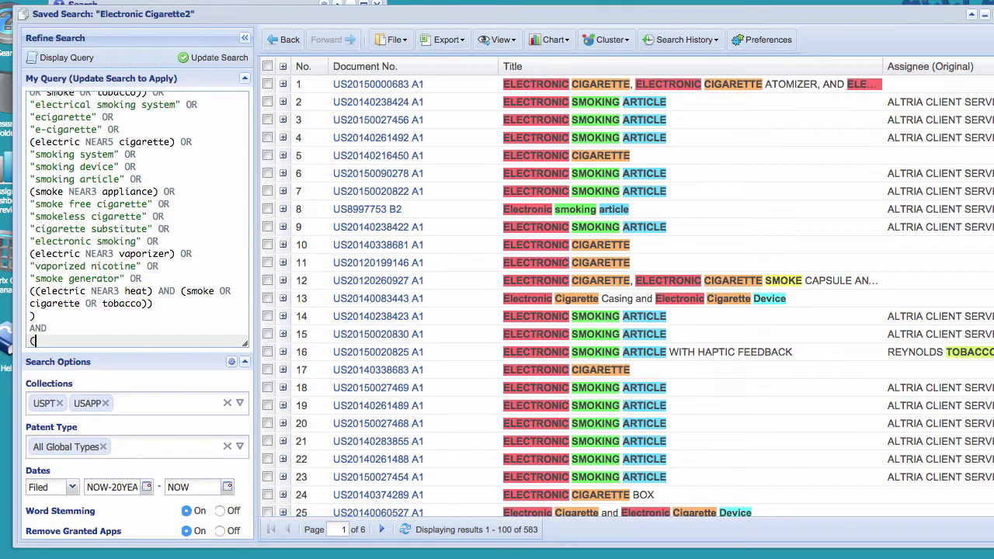
{"action": "key", "text": "Return"}
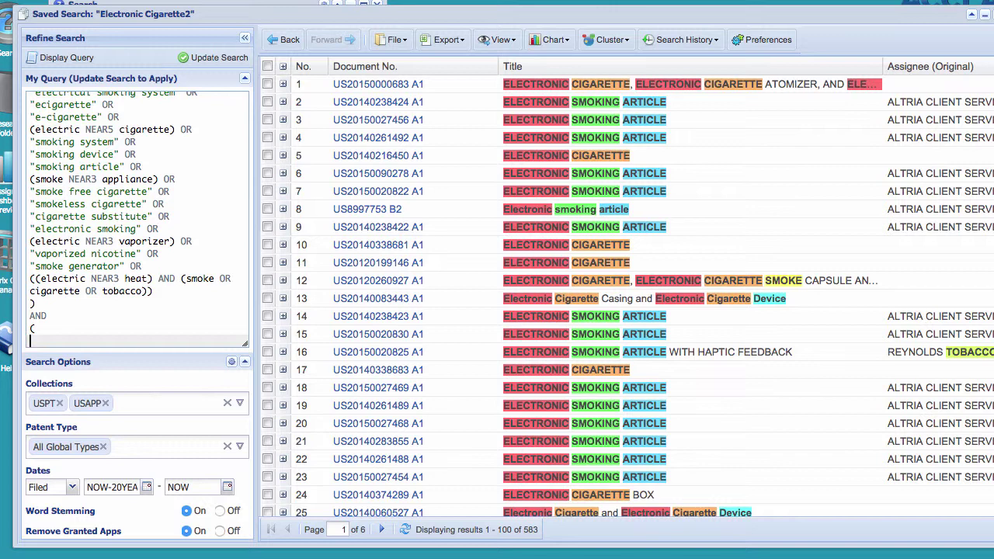
{"action": "type", "text": "battery"}
{"action": "key", "text": "Return"}
{"action": "type", "text": ")"}
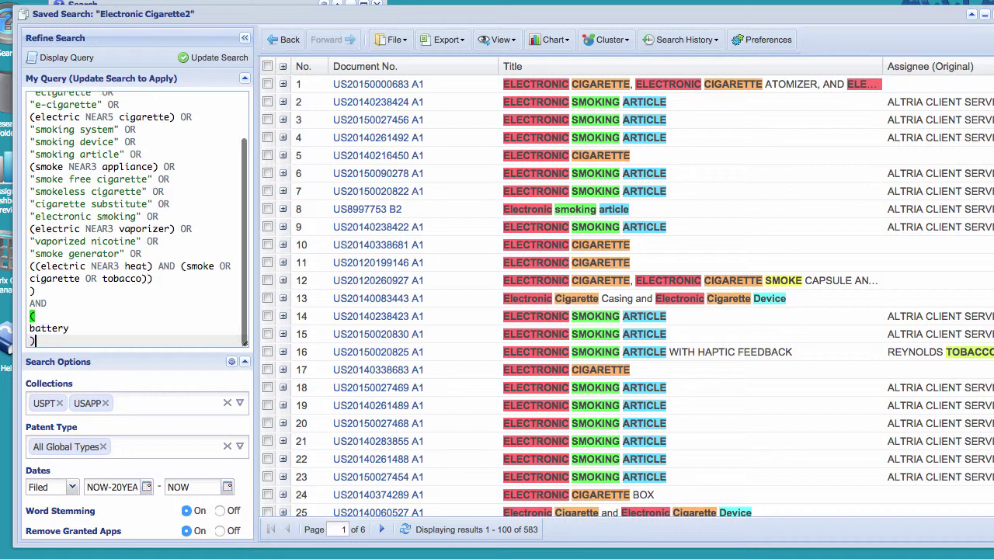
{"action": "left_click", "coordinate": [84, 327]}
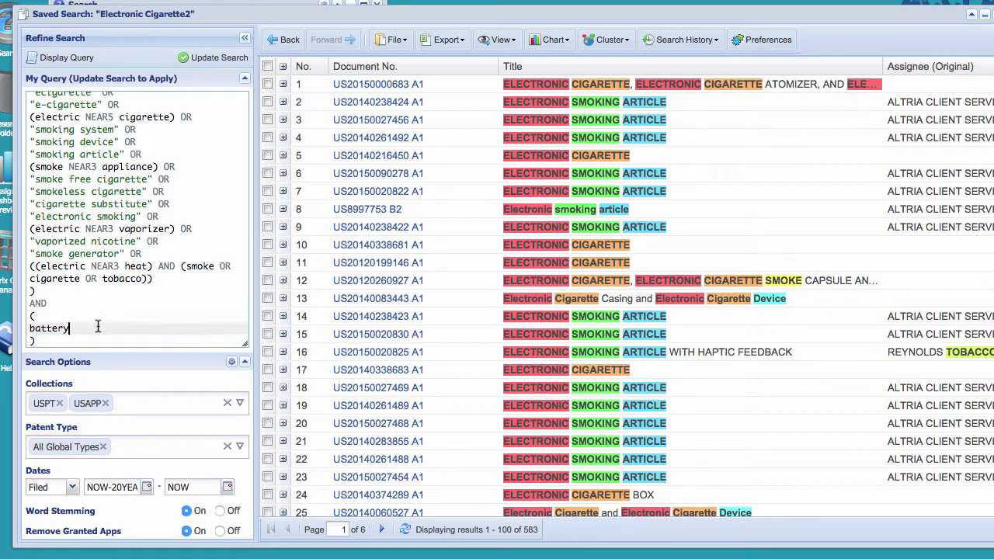
{"action": "type", "text": "OR"}
{"action": "key", "text": "BackSpace"}
{"action": "key", "text": "BackSpace"}
{"action": "key", "text": "BackSpace"}
{"action": "left_click_drag", "start_coordinate": [153, 278], "coordinate": [31, 283]}
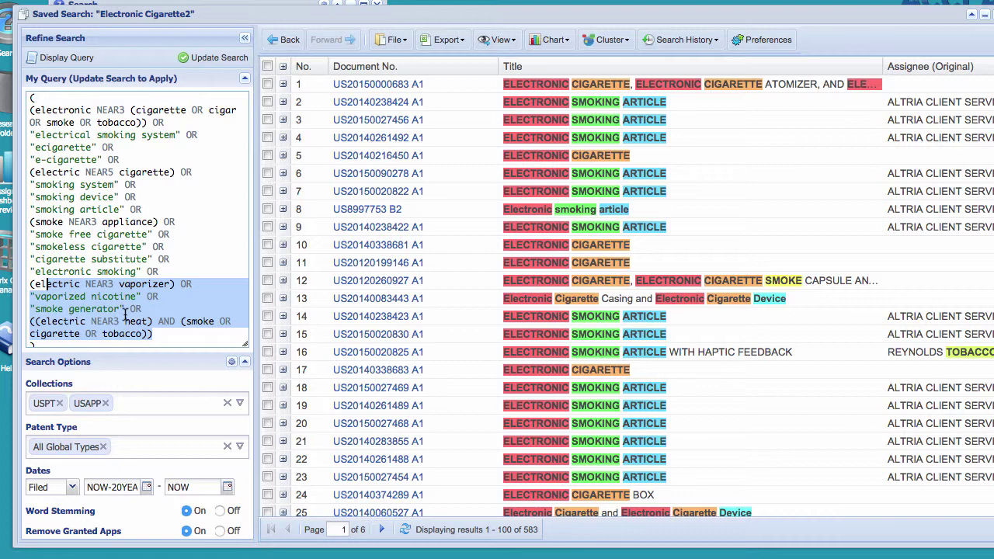
{"action": "scroll", "coordinate": [124, 311], "scroll_direction": "down", "scroll_amount": 2}
{"action": "left_click_drag", "start_coordinate": [30, 315], "coordinate": [48, 340]}
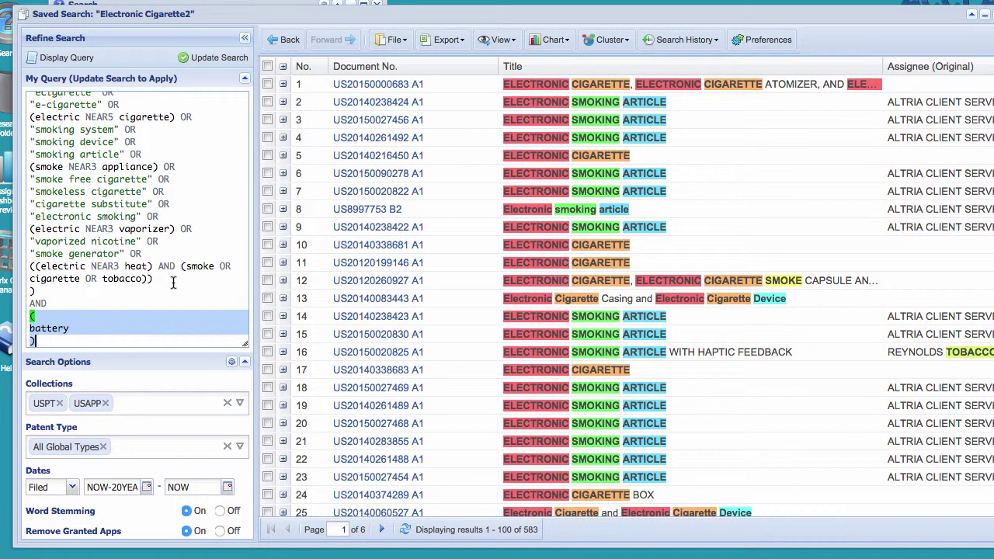
{"action": "left_click_drag", "start_coordinate": [172, 280], "coordinate": [140, 325]}
{"action": "left_click", "coordinate": [164, 335]}
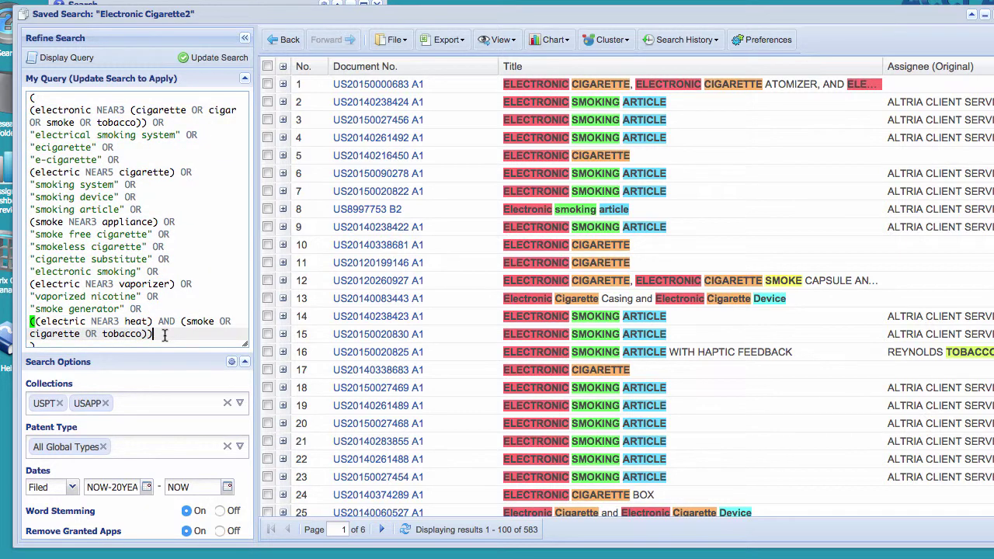
{"action": "scroll", "coordinate": [164, 335], "scroll_direction": "down", "scroll_amount": 2}
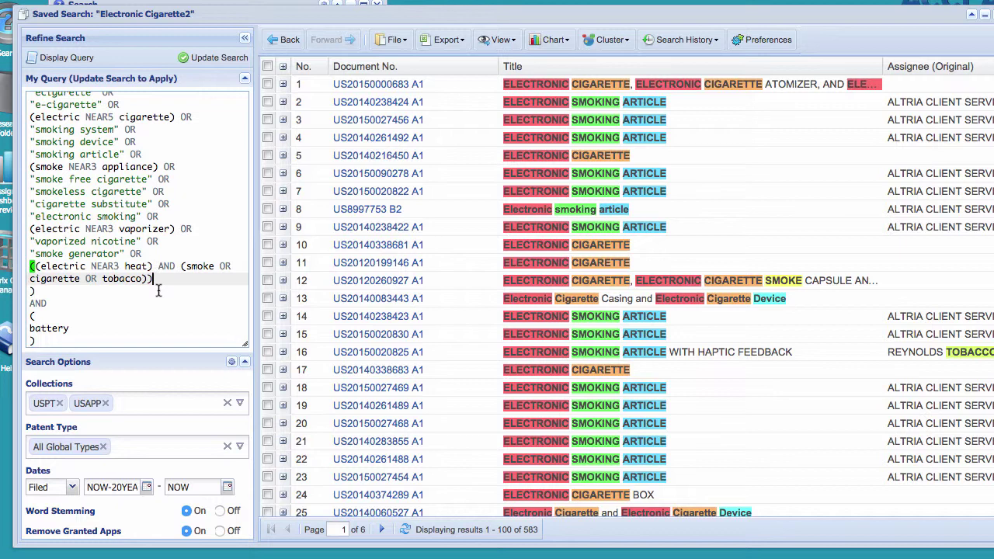
{"action": "left_click_drag", "start_coordinate": [78, 329], "coordinate": [24, 329]}
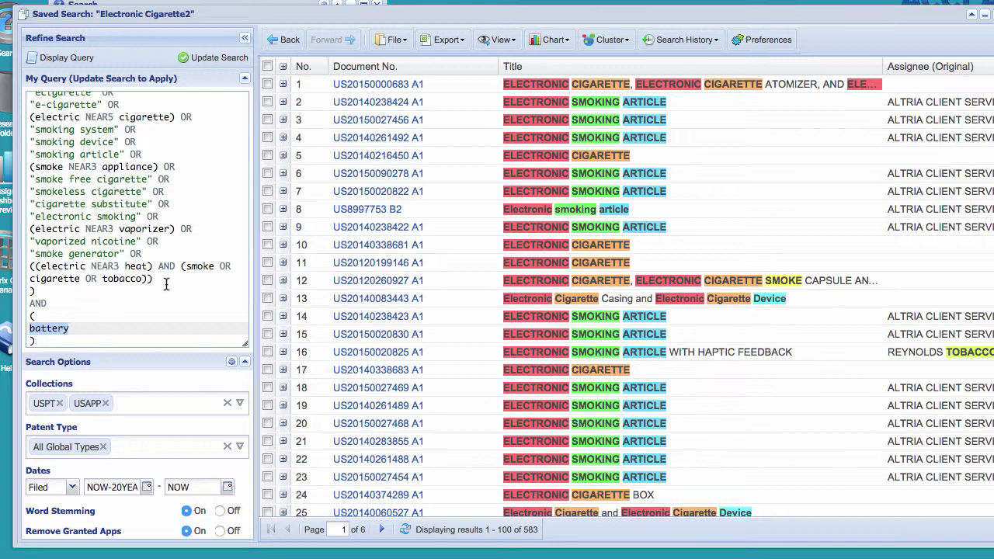
Paste the AND ( battery ) clause back and rerun, narrowing results from 583 to 521
{"action": "left_click_drag", "start_coordinate": [171, 284], "coordinate": [23, 85]}
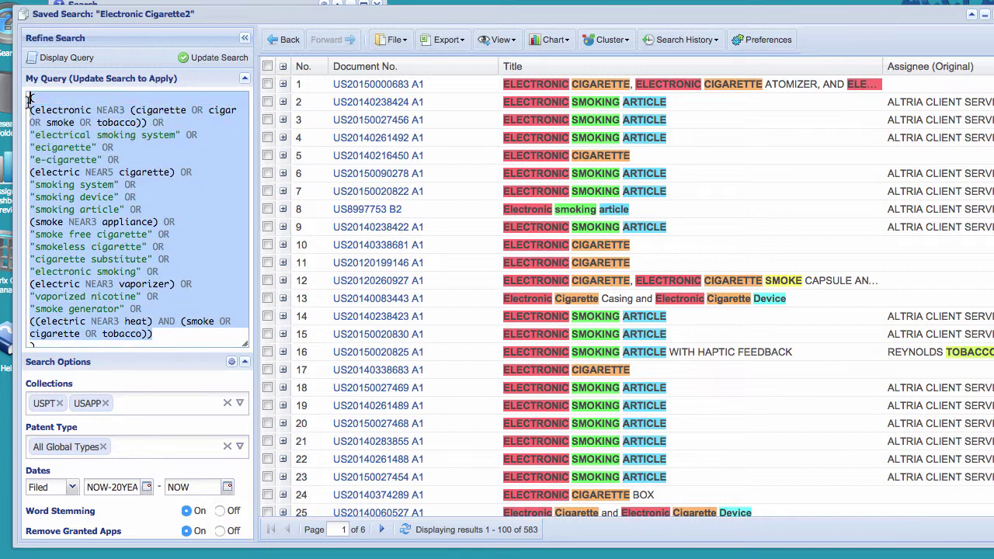
{"action": "left_click", "coordinate": [156, 334]}
{"action": "scroll", "coordinate": [158, 339], "scroll_direction": "down", "scroll_amount": 1}
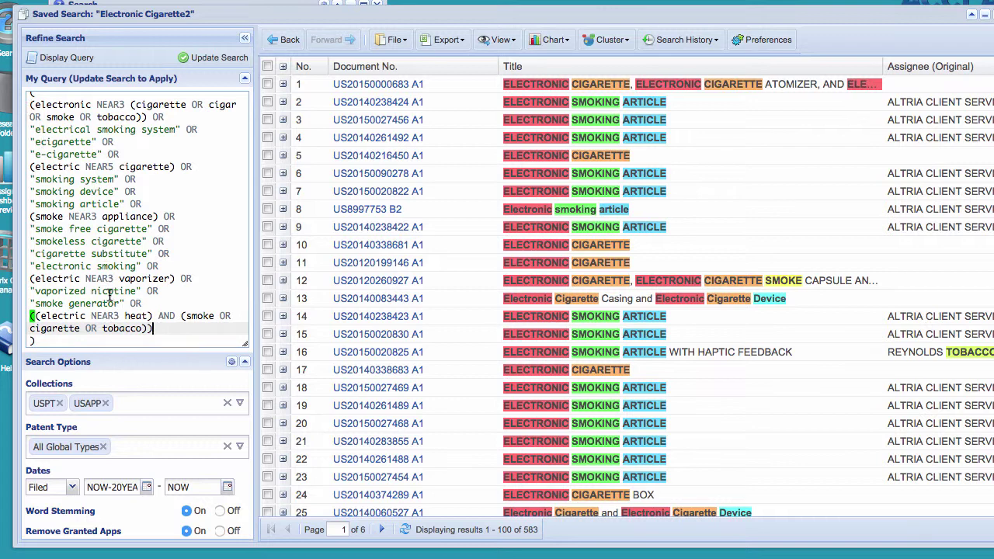
{"action": "type", "text": "AND ( battery )"}
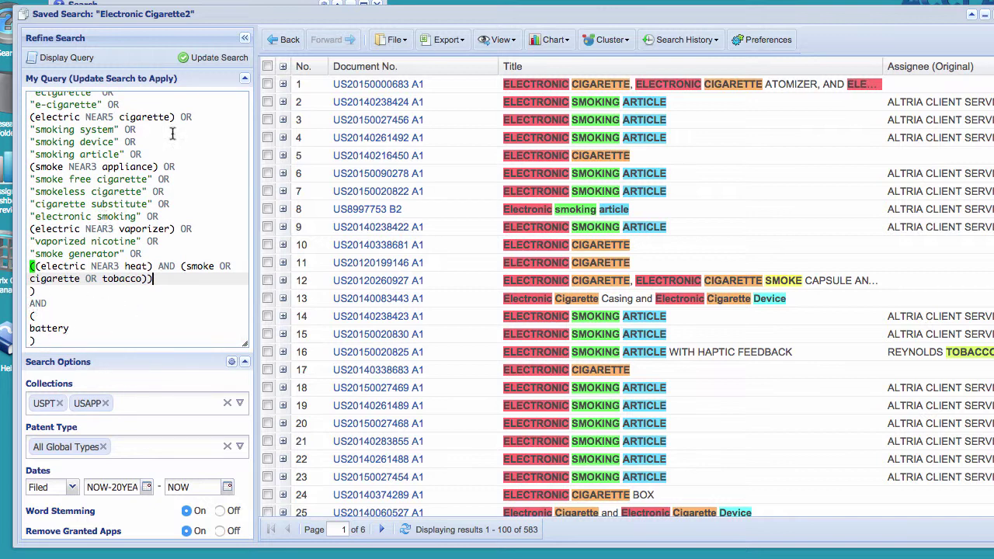
{"action": "left_click", "coordinate": [208, 64]}
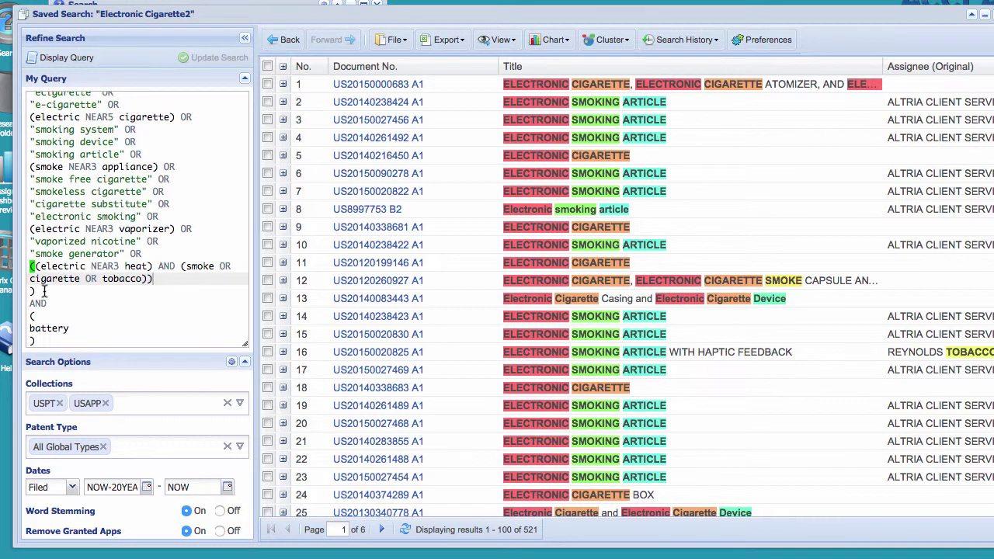
{"action": "left_click_drag", "start_coordinate": [45, 292], "coordinate": [25, 296]}
{"action": "scroll", "coordinate": [32, 233], "scroll_direction": "down", "scroll_amount": 5}
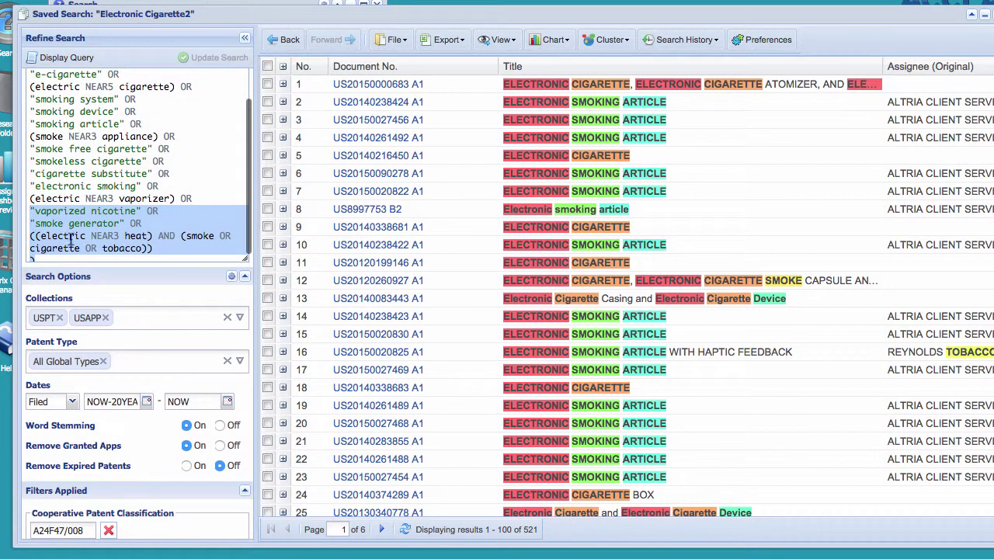
Remove the A24F47/008 class filter, rerun, and prefix battery with ACLM: to target claims
{"action": "left_click_drag", "start_coordinate": [33, 231], "coordinate": [36, 256]}
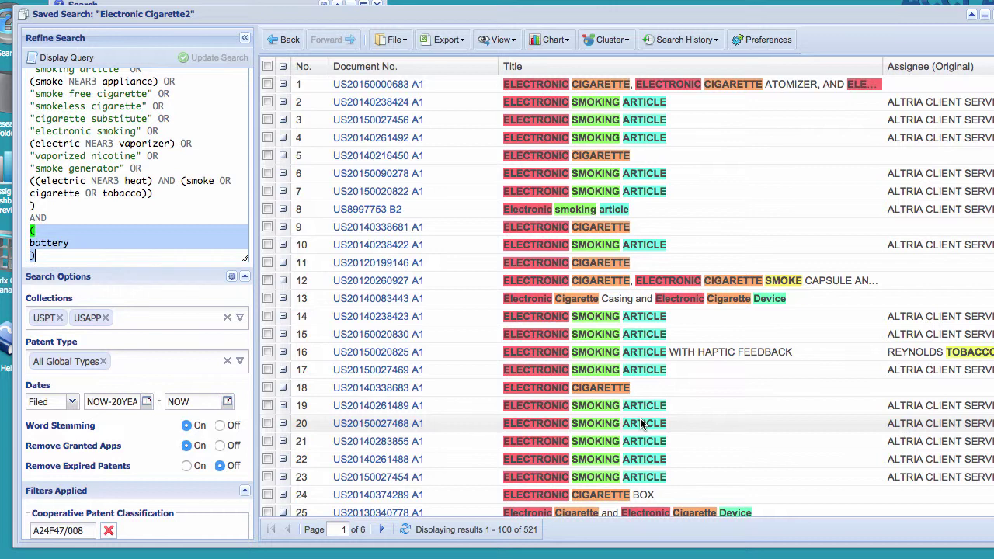
{"action": "left_click", "coordinate": [109, 531]}
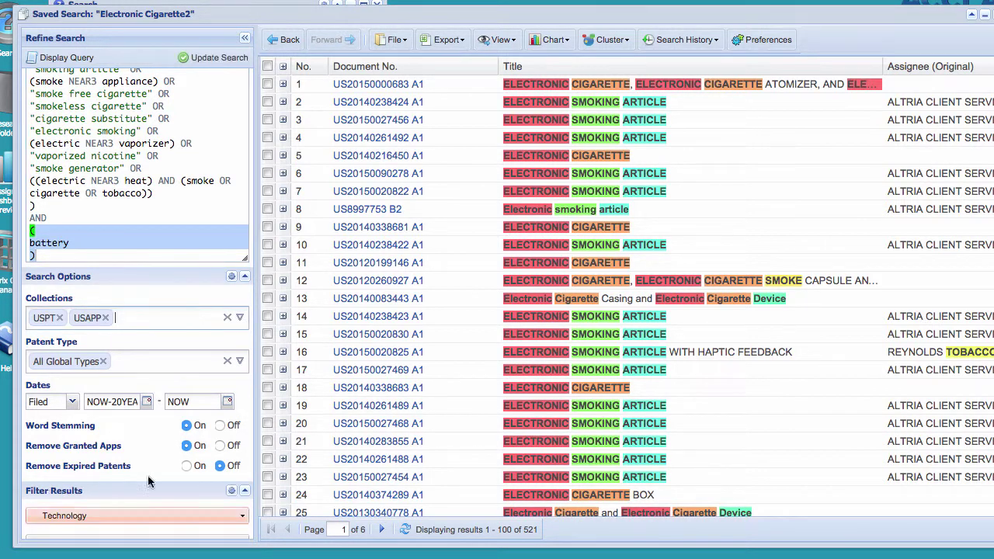
{"action": "left_click", "coordinate": [213, 62]}
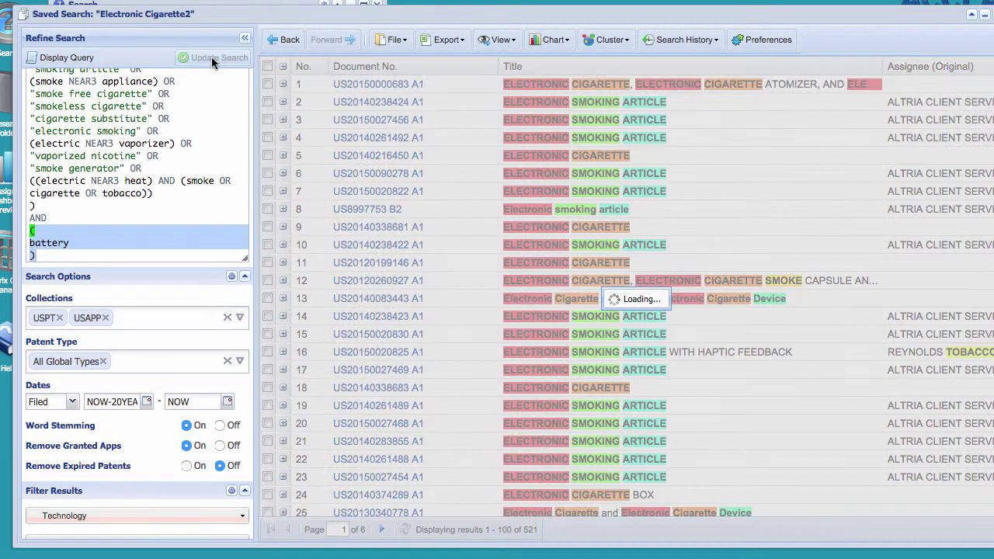
{"action": "left_click", "coordinate": [31, 243]}
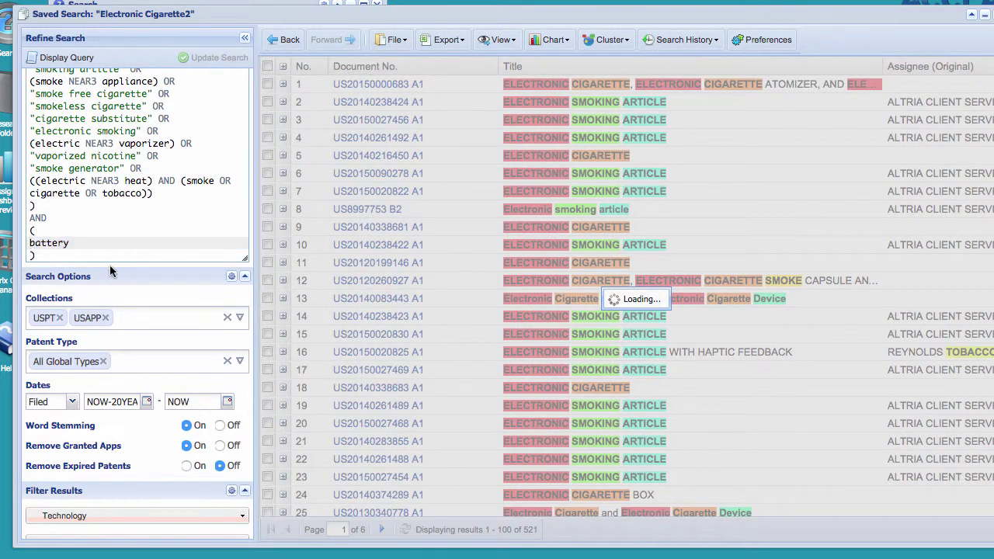
{"action": "type", "text": "ACLM:"}
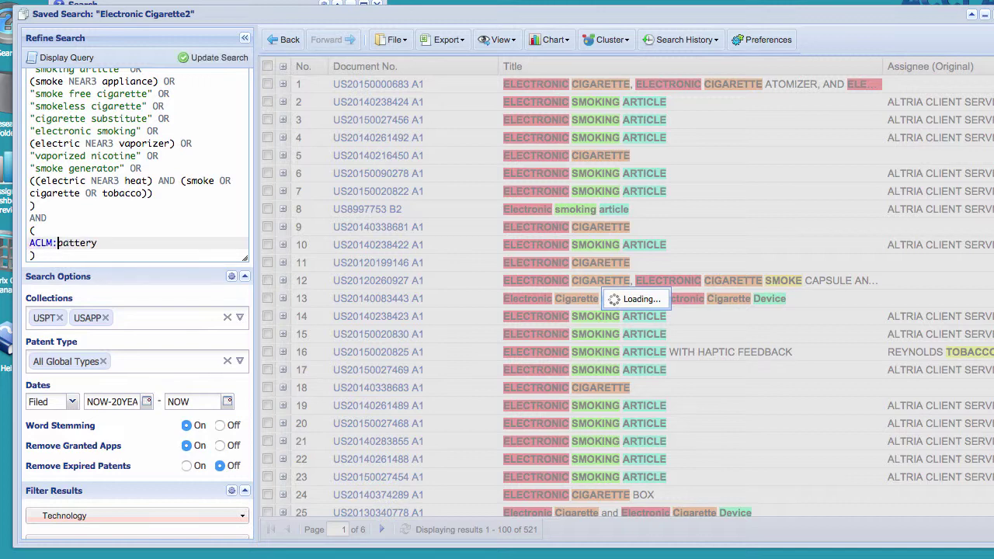